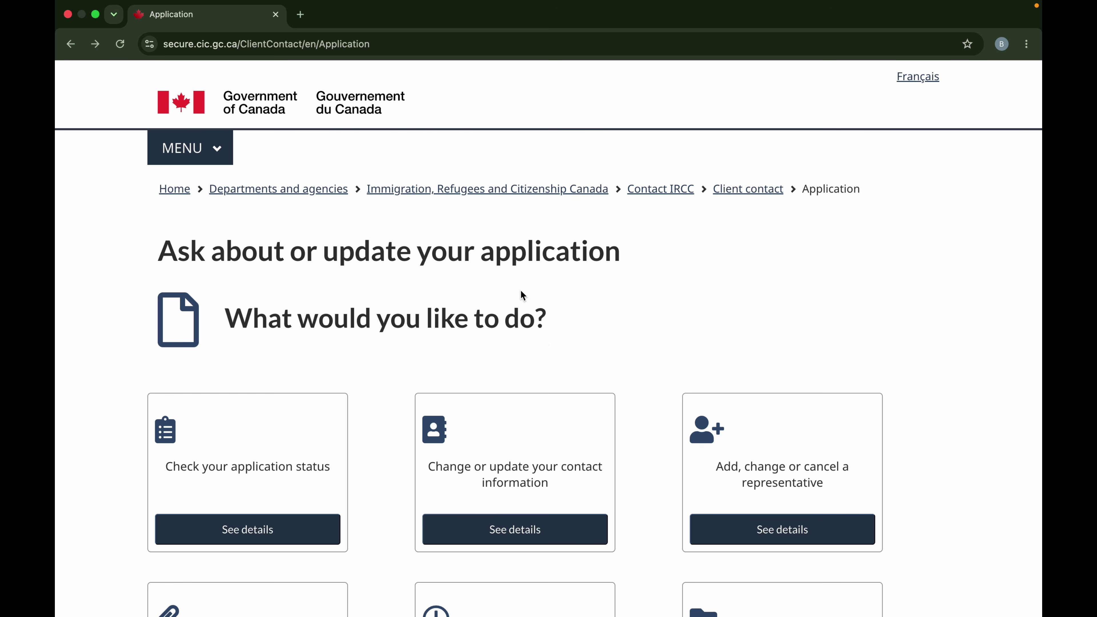
# Scroll to the 'Add a document to your application' card and continue to its form.
pyautogui.scroll(-5, 541, 358)
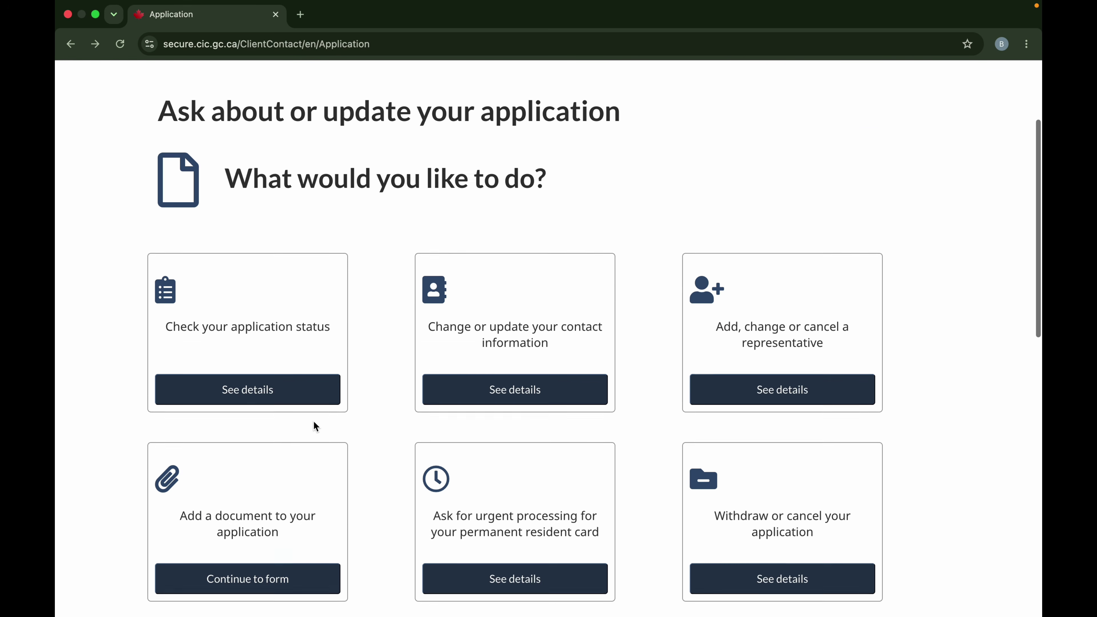
pyautogui.scroll(-4, 314, 421)
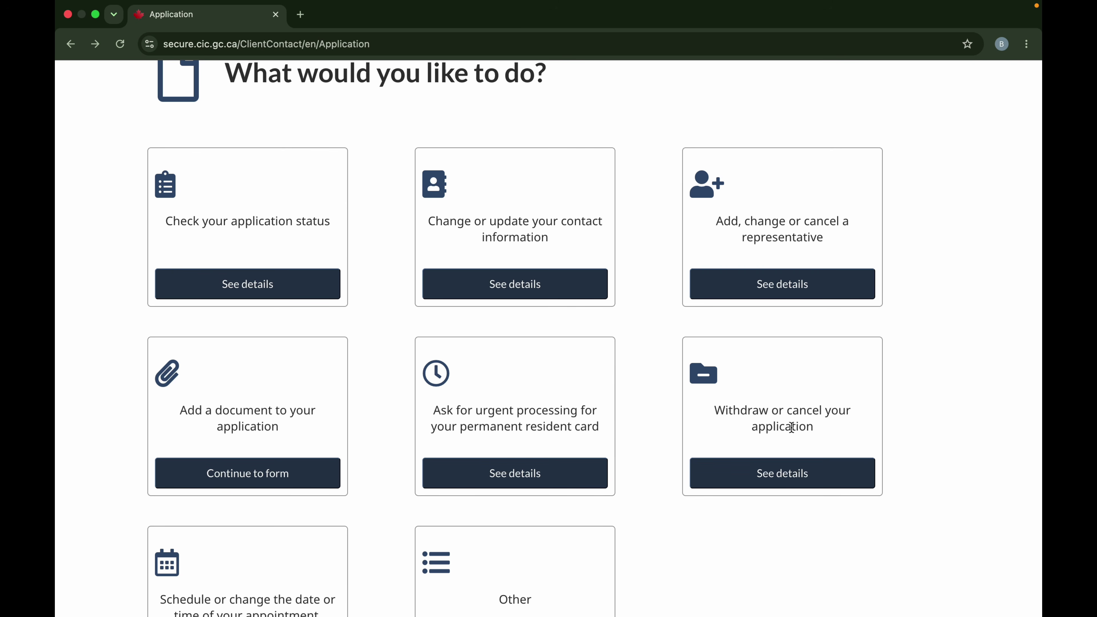
pyautogui.scroll(-3, 537, 519)
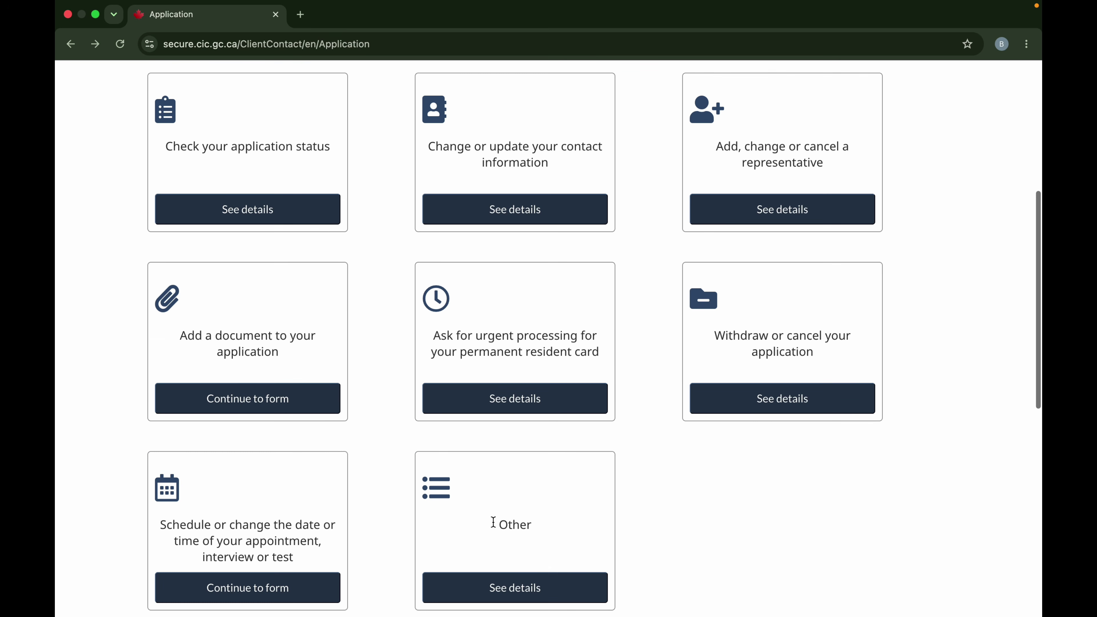
pyautogui.scroll(-2, 244, 550)
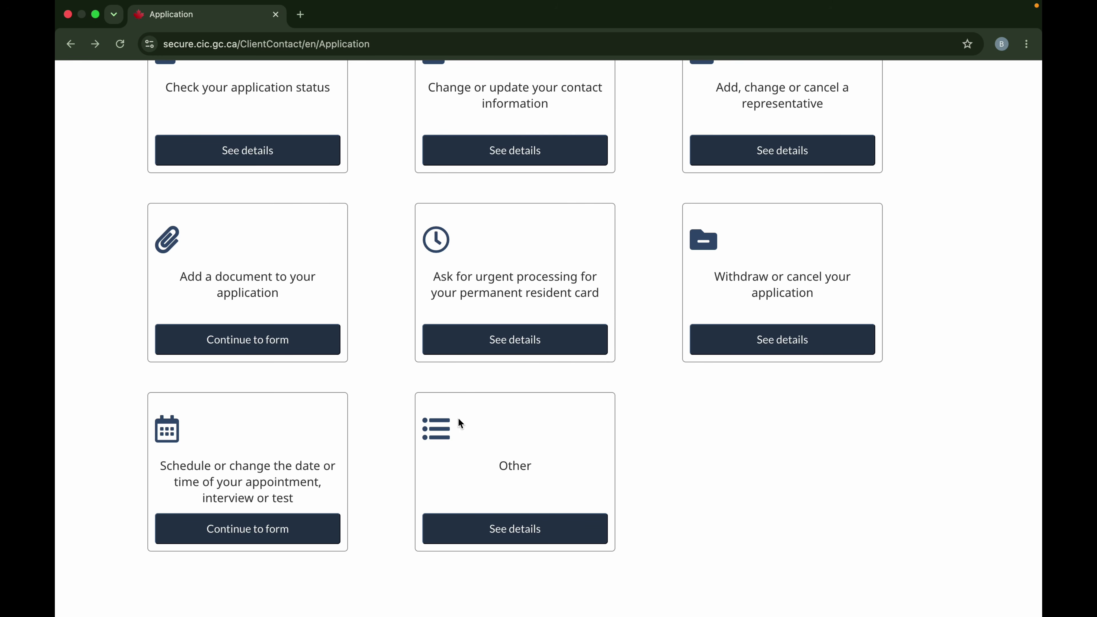
pyautogui.scroll(3, 413, 366)
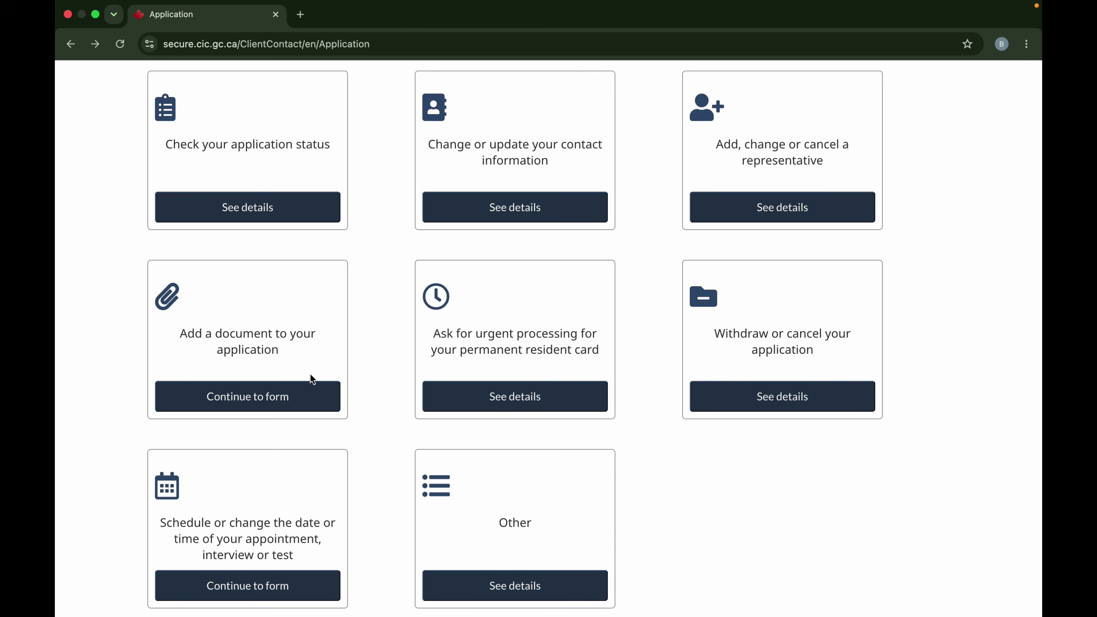
pyautogui.click(265, 396)
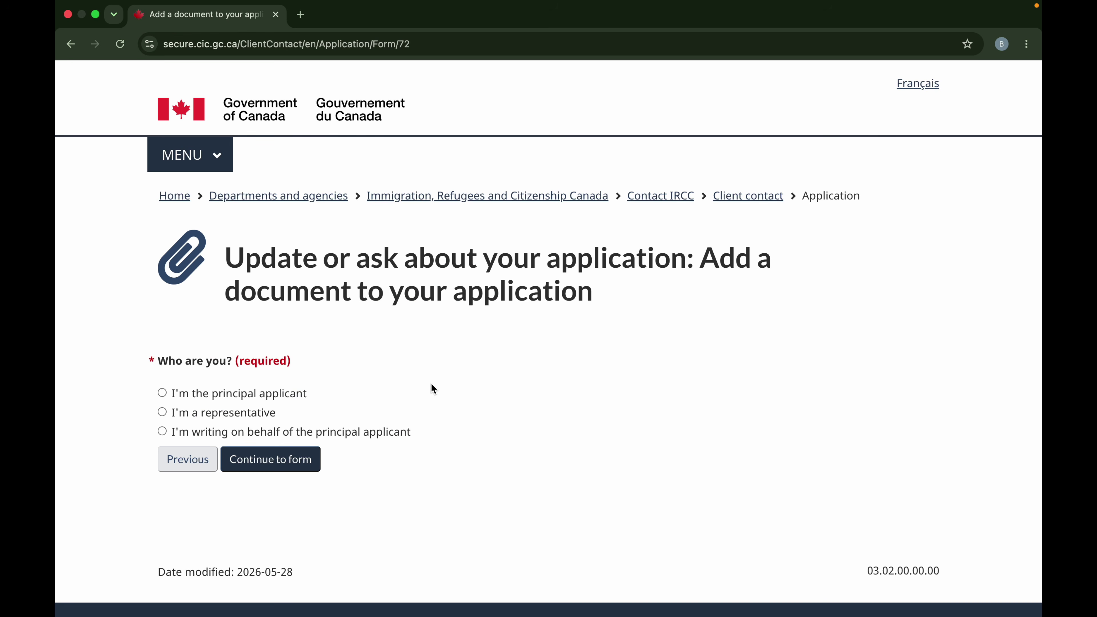
# Select 'I'm the principal applicant' and continue to the applicant details section.
pyautogui.scroll(-1, 431, 383)
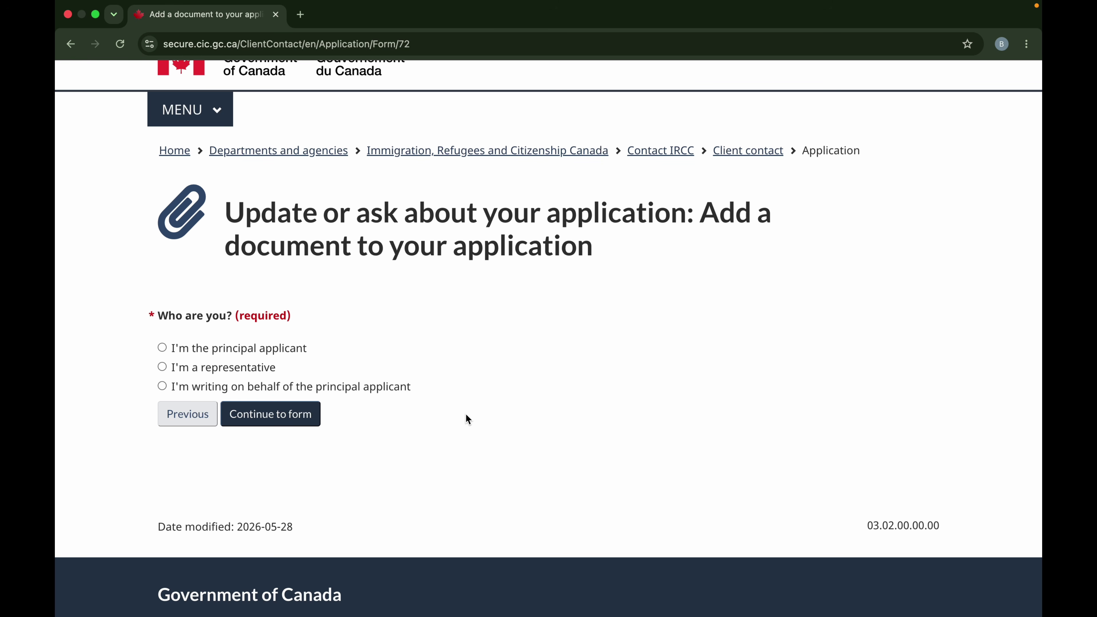
pyautogui.click(167, 350)
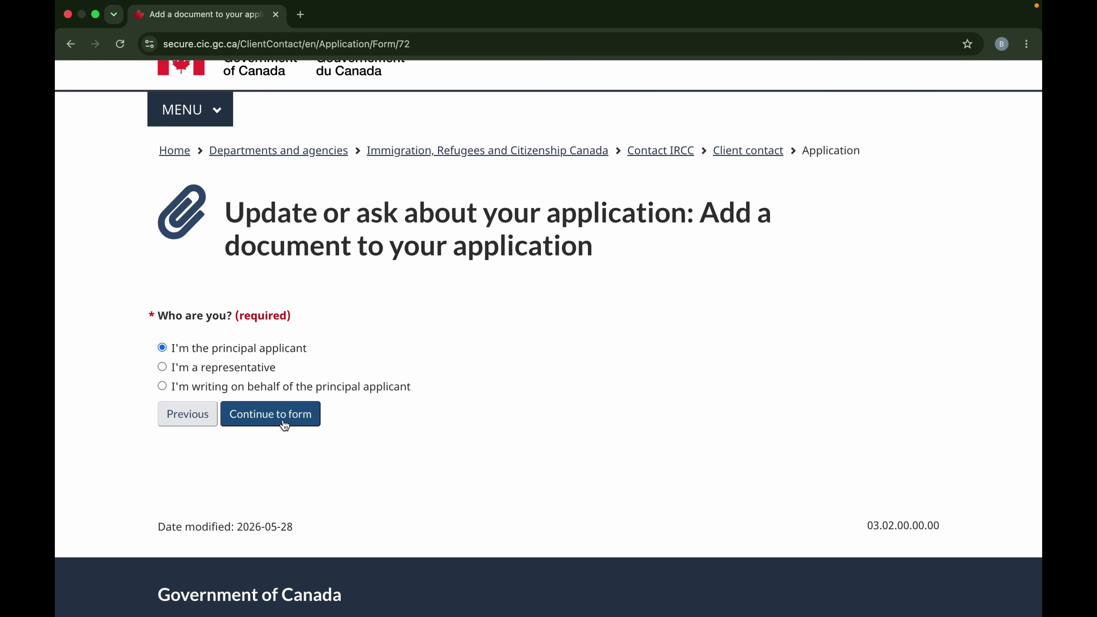
pyautogui.click(284, 426)
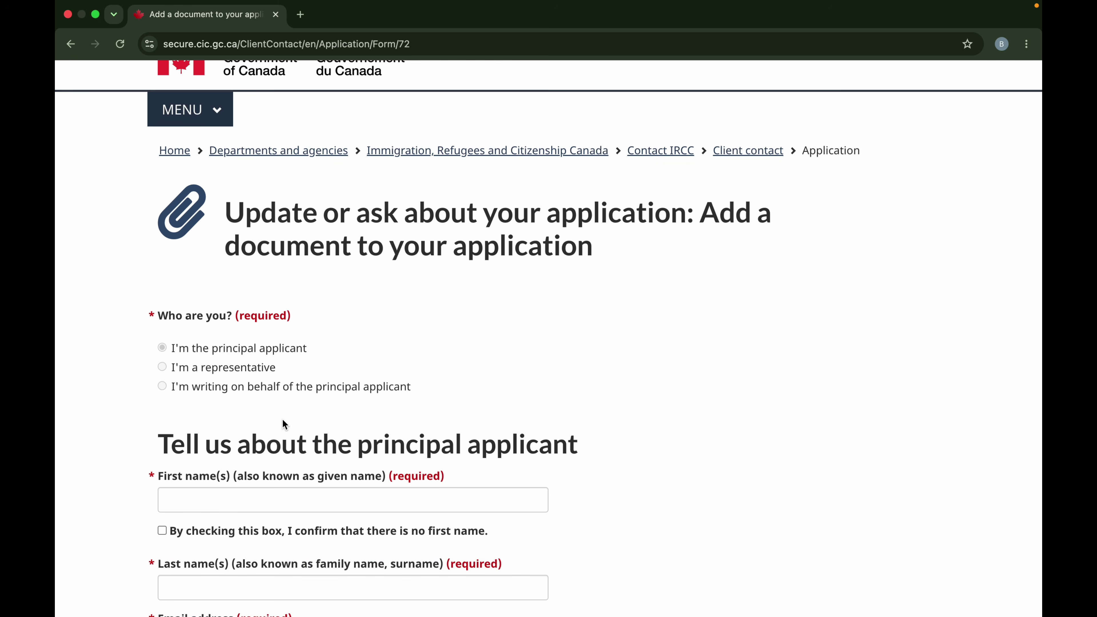
# Enter the applicant's first name, last name and e-mail address, then confirm the e-mail.
pyautogui.scroll(-2, 283, 424)
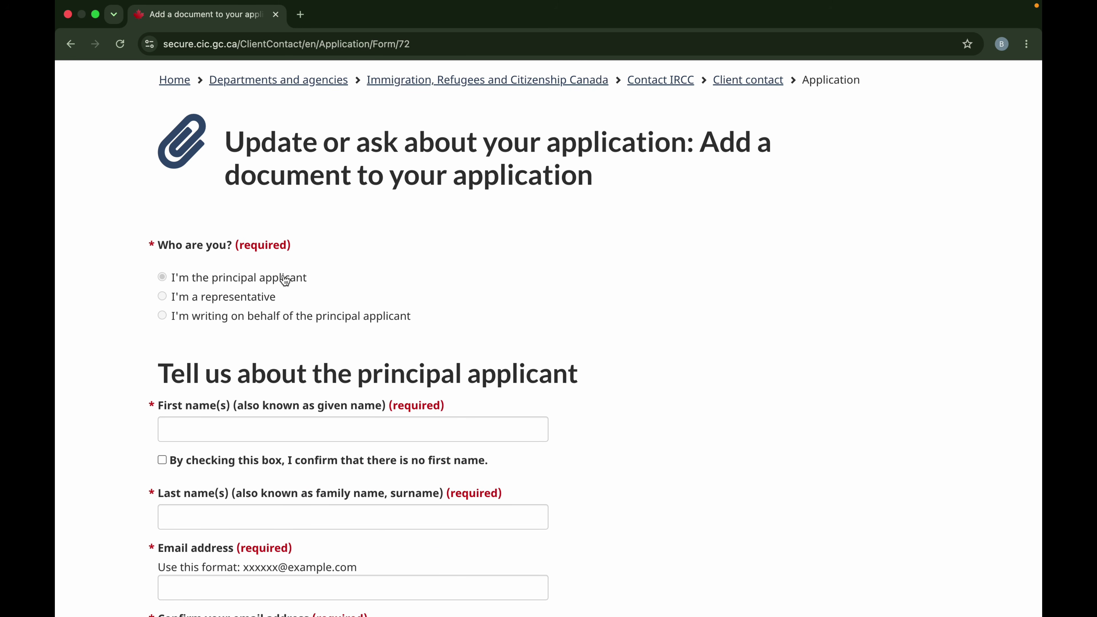
pyautogui.scroll(-5, 277, 285)
pyautogui.click(228, 241)
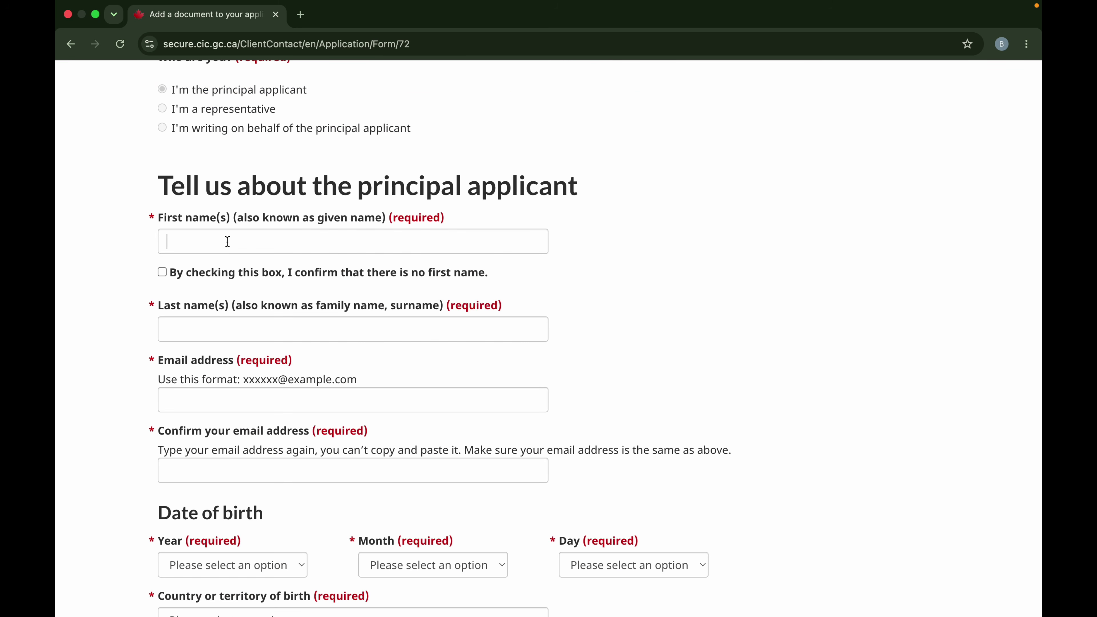
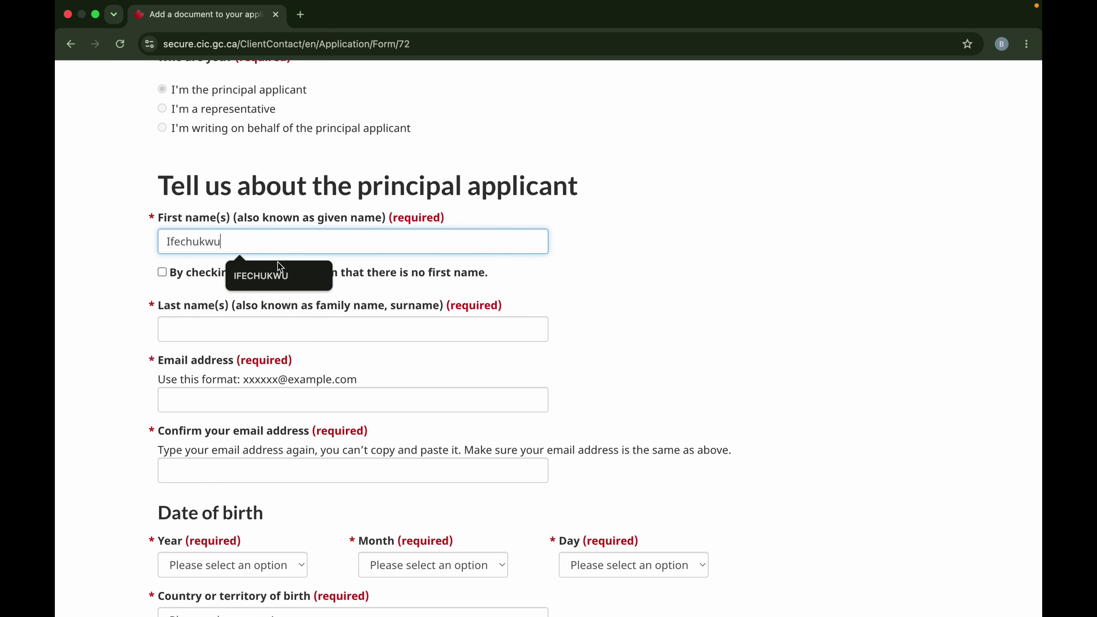
pyautogui.click(688, 319)
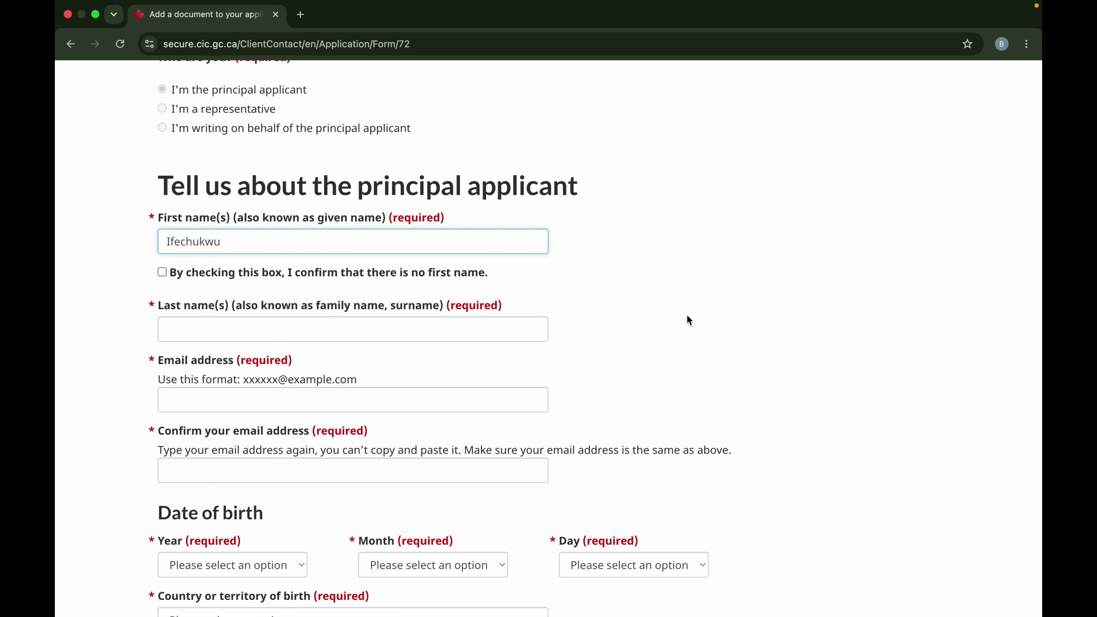
pyautogui.click(192, 321)
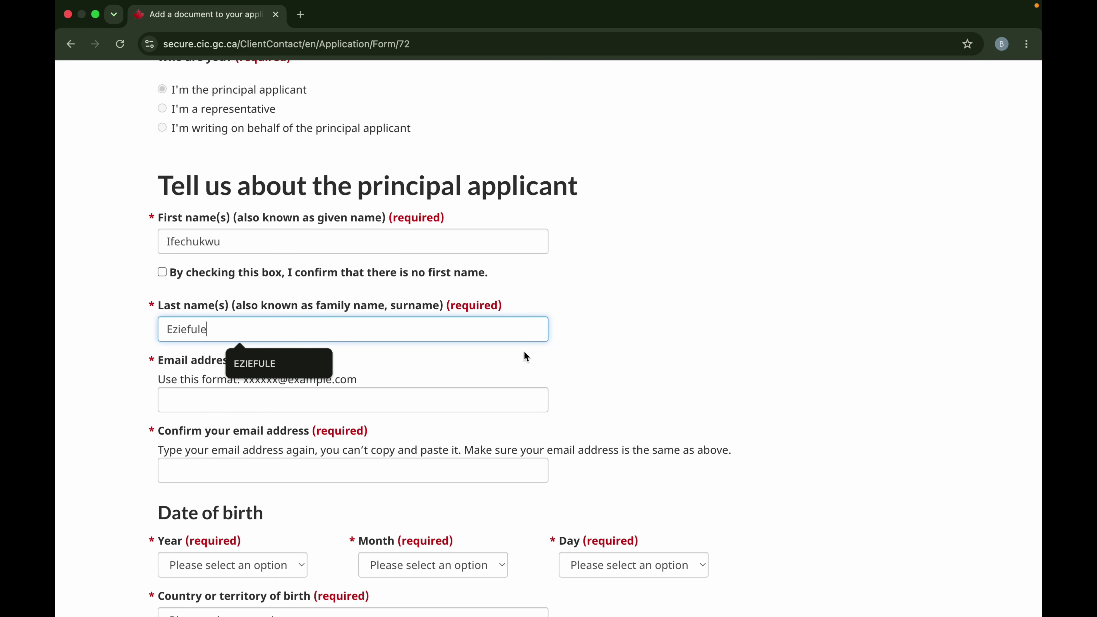
pyautogui.click(673, 367)
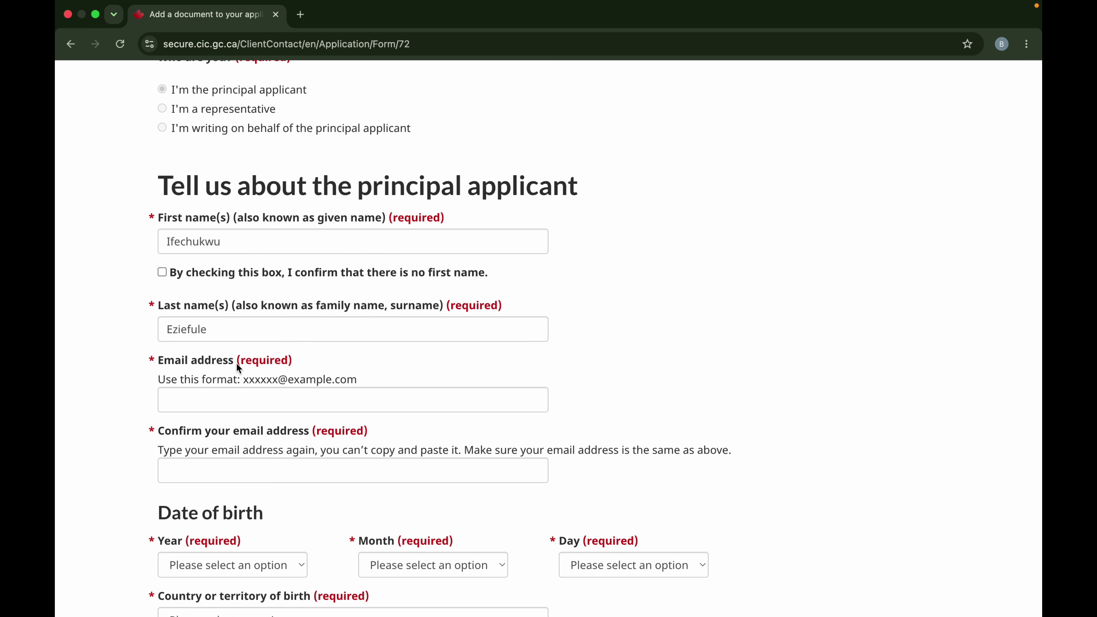
pyautogui.click(233, 403)
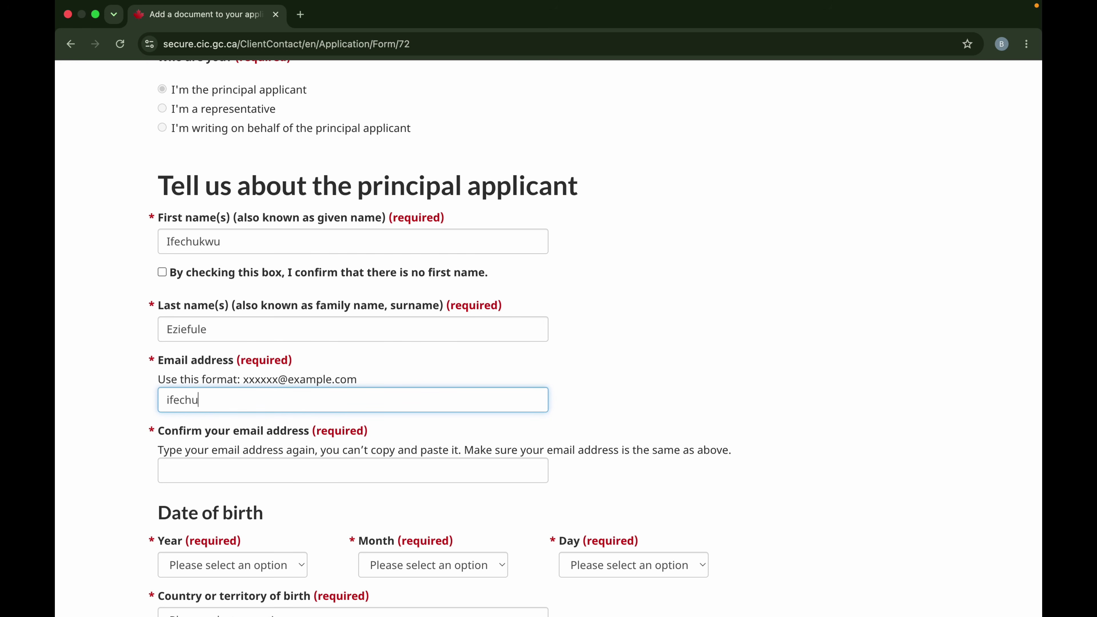
pyautogui.scroll(-3, 619, 434)
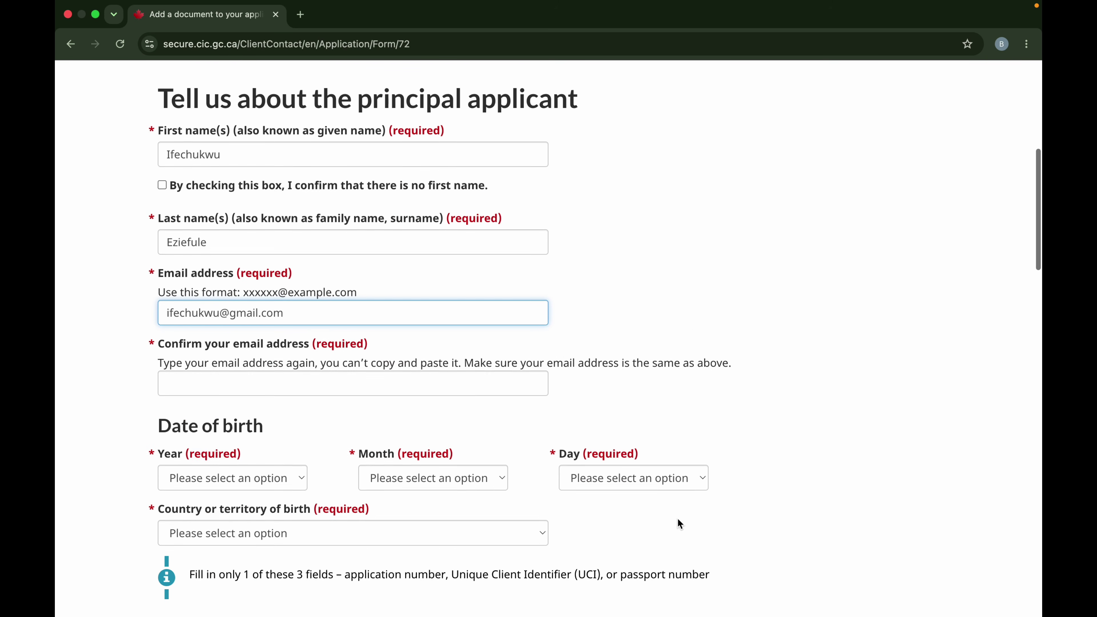
pyautogui.click(346, 354)
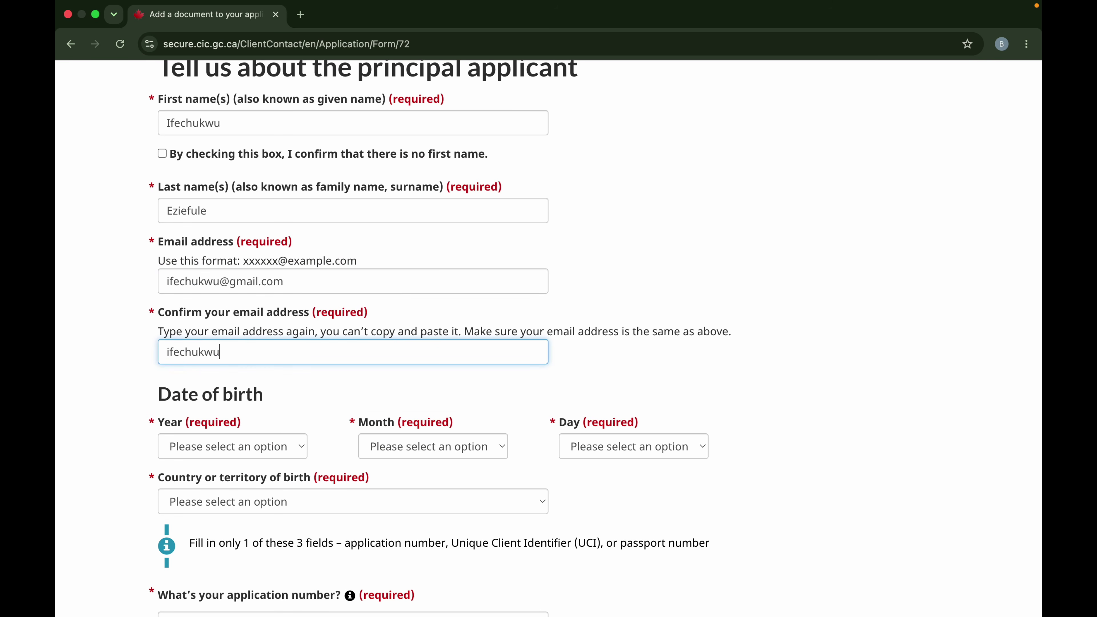
# Set the date of birth to 10 October 2000.
pyautogui.click(298, 452)
pyautogui.scroll(-3, 259, 501)
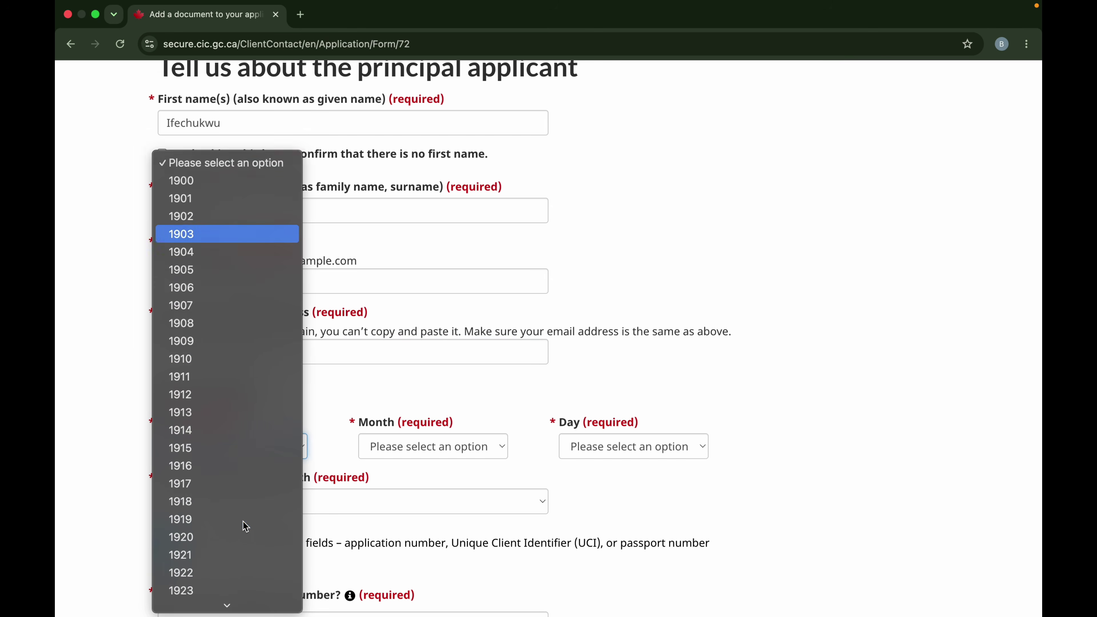
pyautogui.scroll(-15, 229, 502)
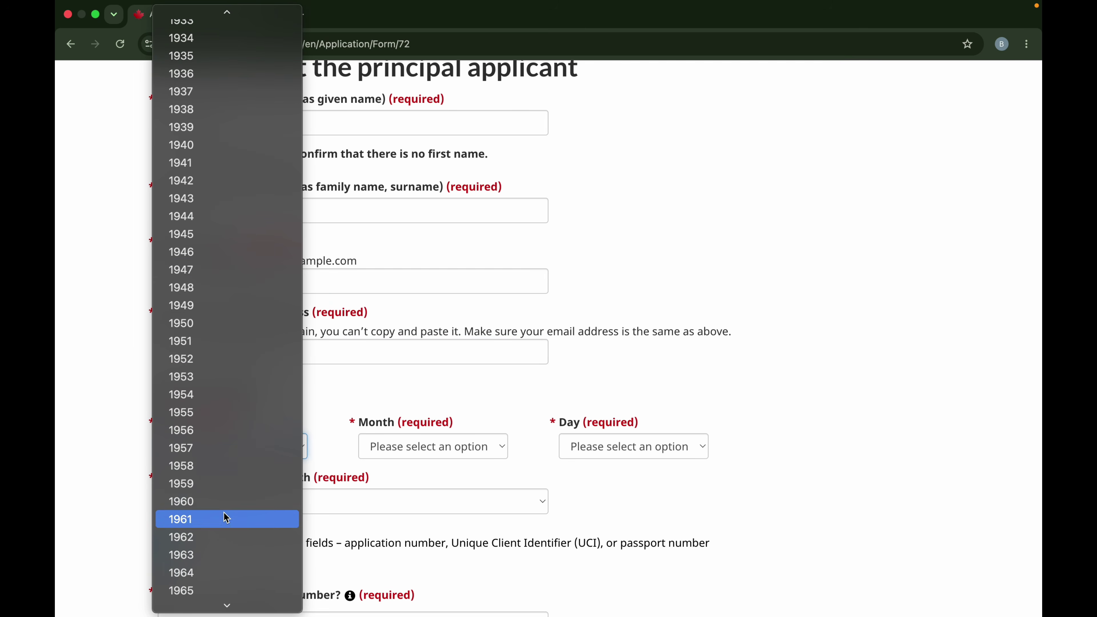
pyautogui.scroll(-10, 224, 510)
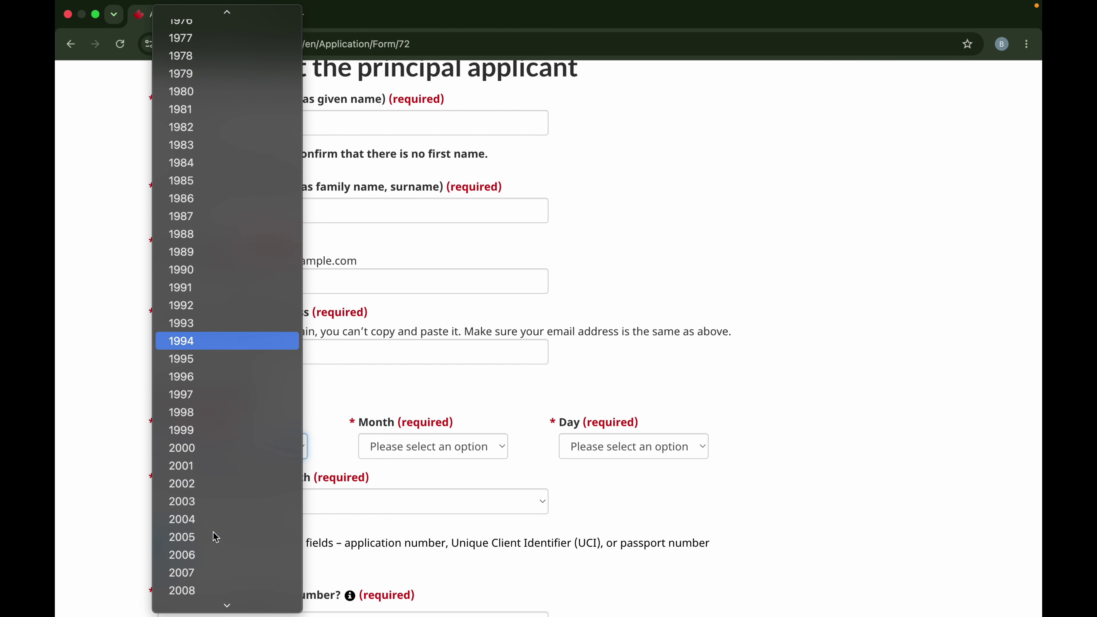
pyautogui.click(255, 448)
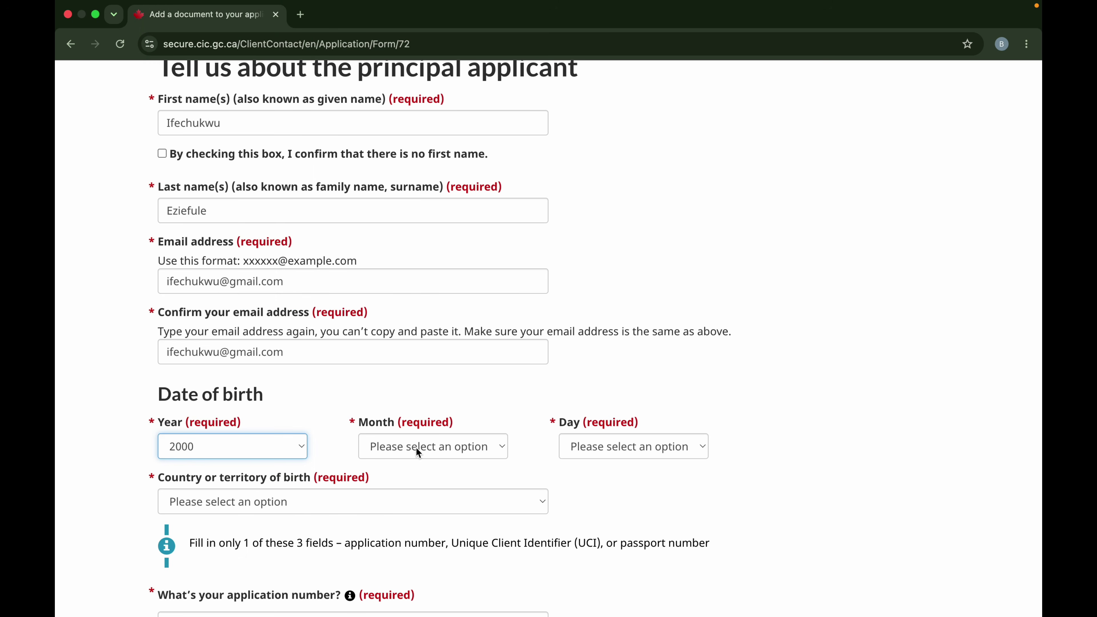
pyautogui.click(428, 449)
pyautogui.scroll(-3, 432, 534)
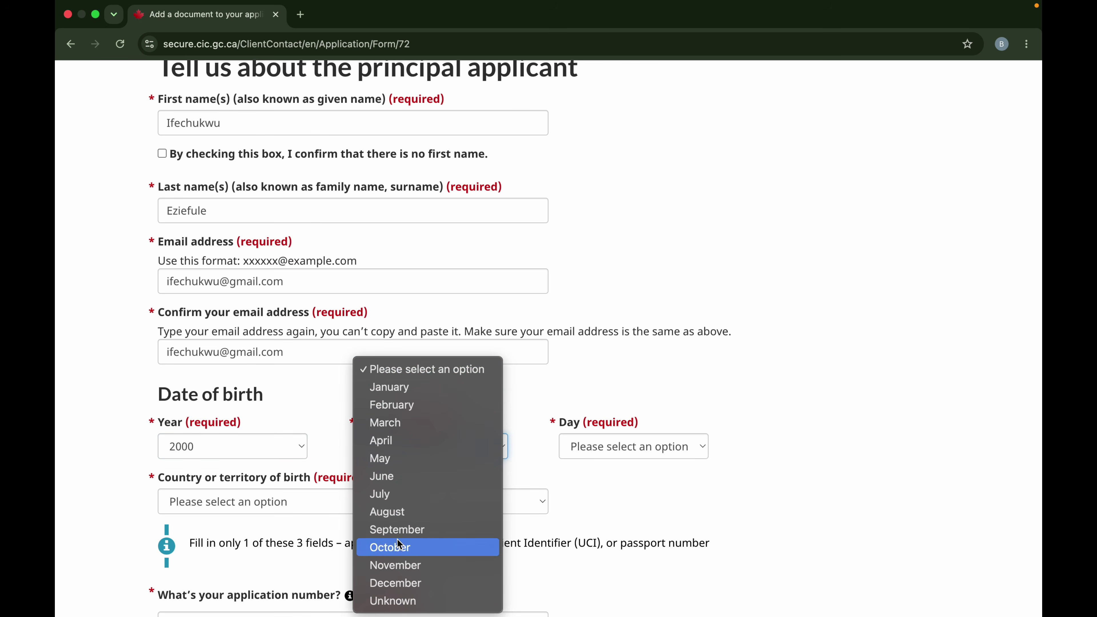
pyautogui.click(404, 546)
pyautogui.click(584, 450)
pyautogui.scroll(-3, 590, 557)
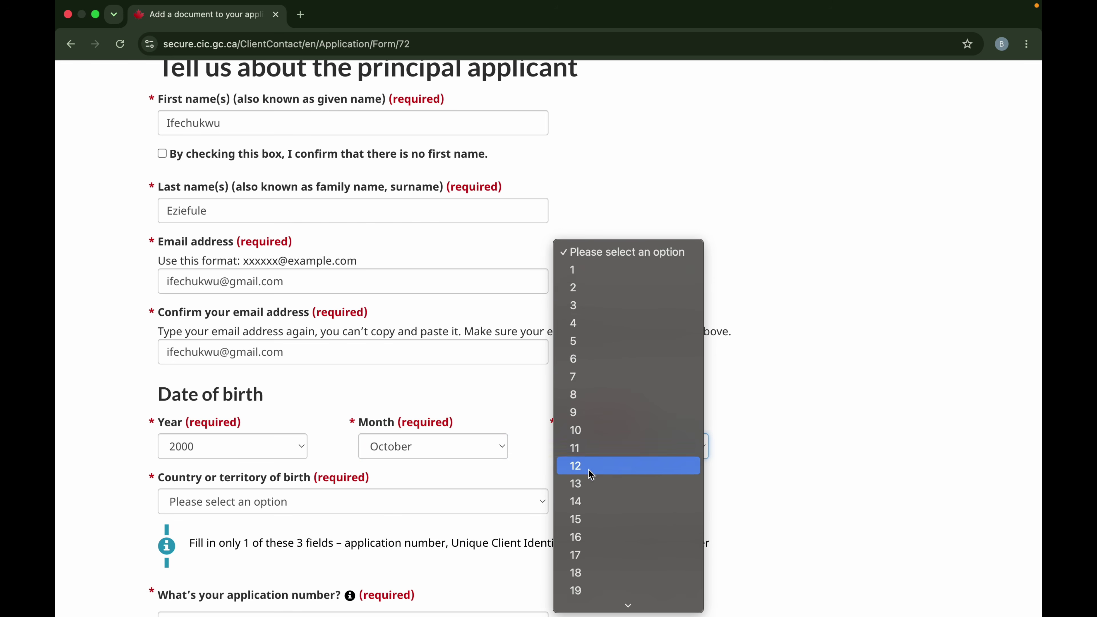
pyautogui.click(593, 438)
# Select Nigeria as the country of birth.
pyautogui.click(307, 502)
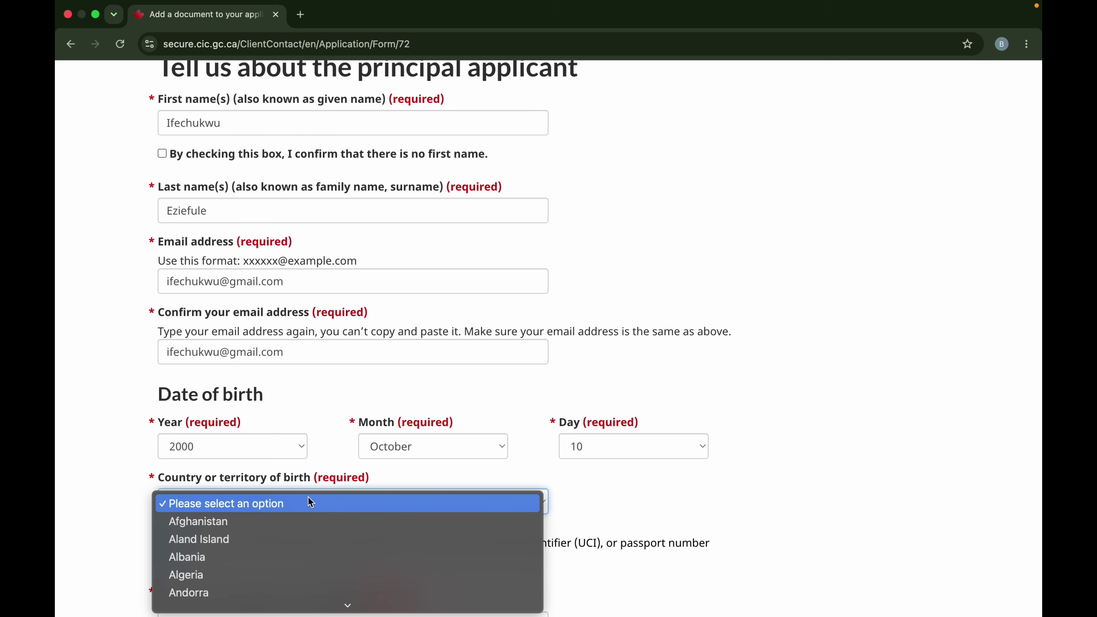
pyautogui.write('nig')
pyautogui.press('Down')
pyautogui.press('Return')
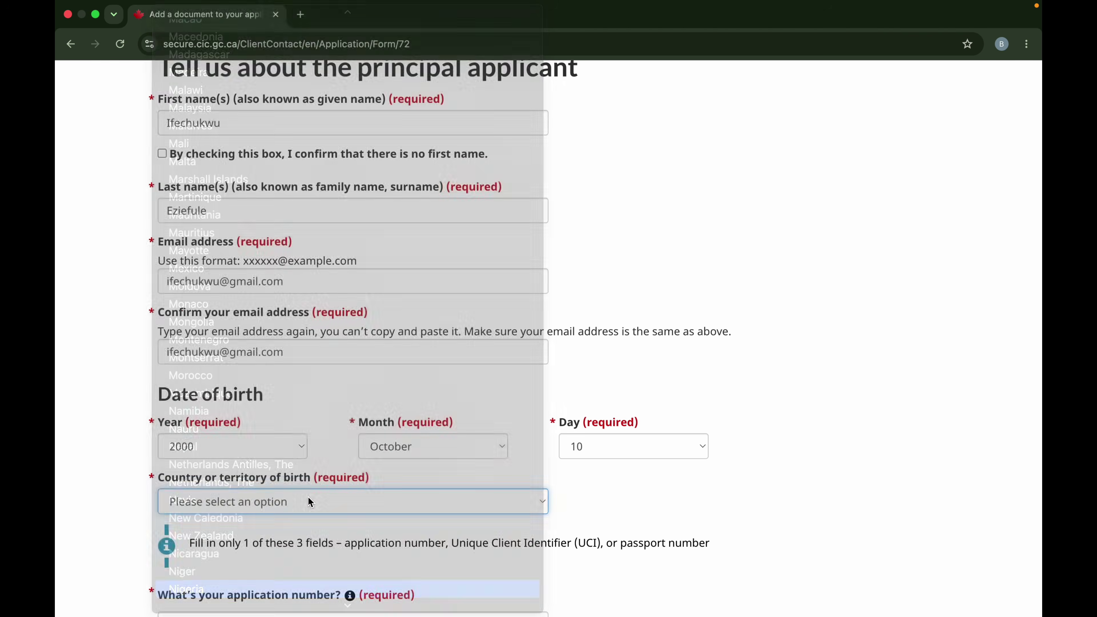
pyautogui.scroll(-2, 312, 500)
pyautogui.scroll(-3, 314, 497)
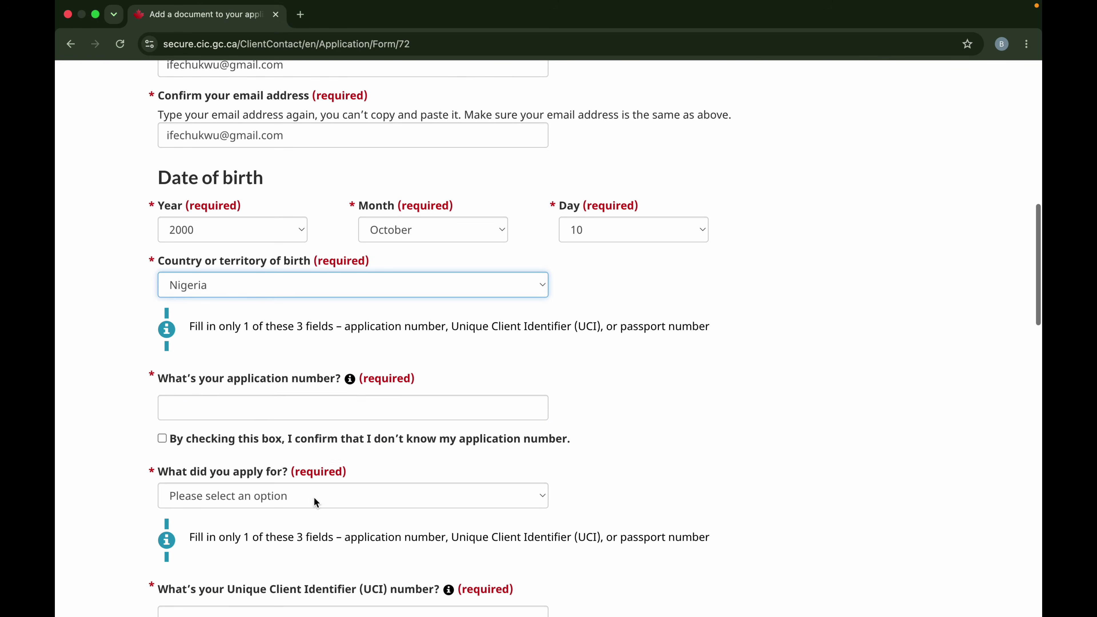
pyautogui.click(252, 406)
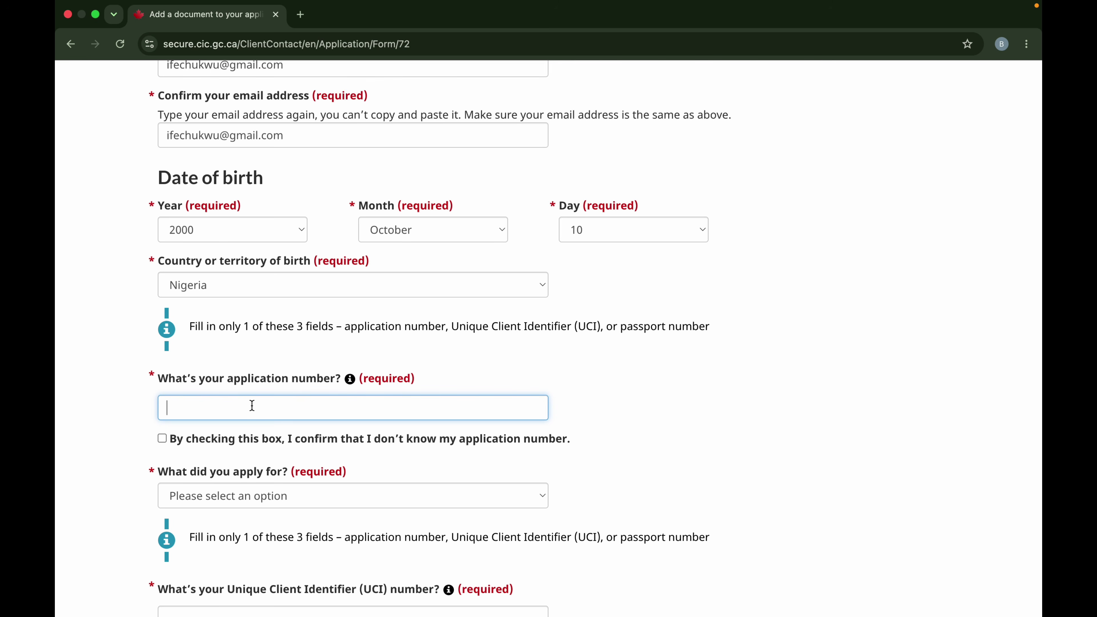
# Enter the application number, correcting the mistyped first attempts.
pyautogui.write('S')
pyautogui.press('BackSpace')
pyautogui.write('V')
pyautogui.press('BackSpace')
# Choose Temporary Residence as what was applied for and Study Permit as the application.
pyautogui.click(199, 496)
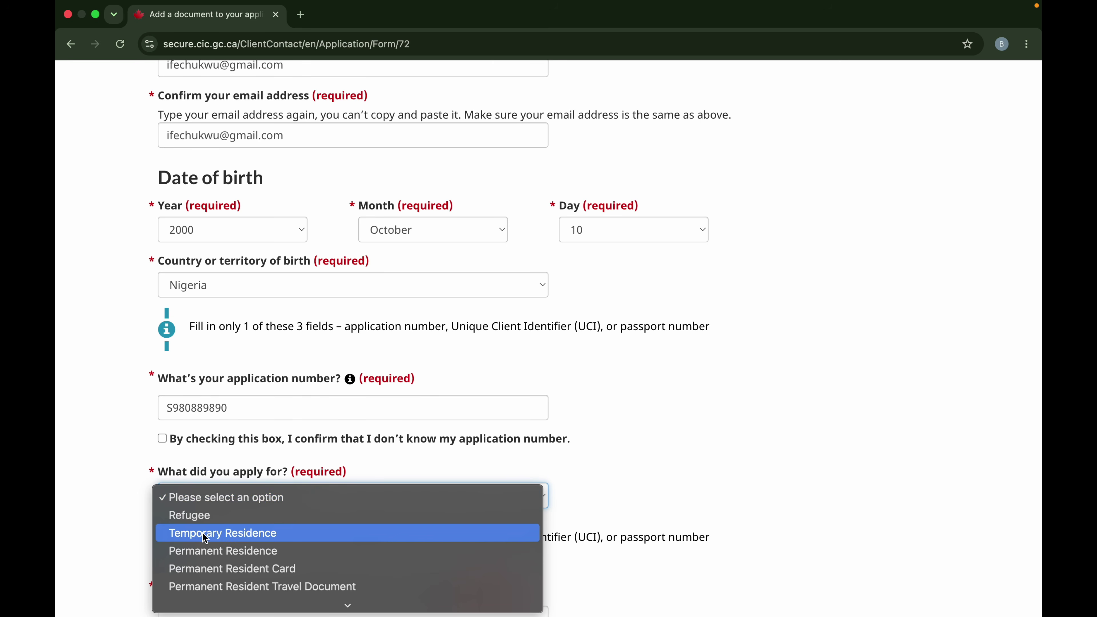
pyautogui.click(205, 494)
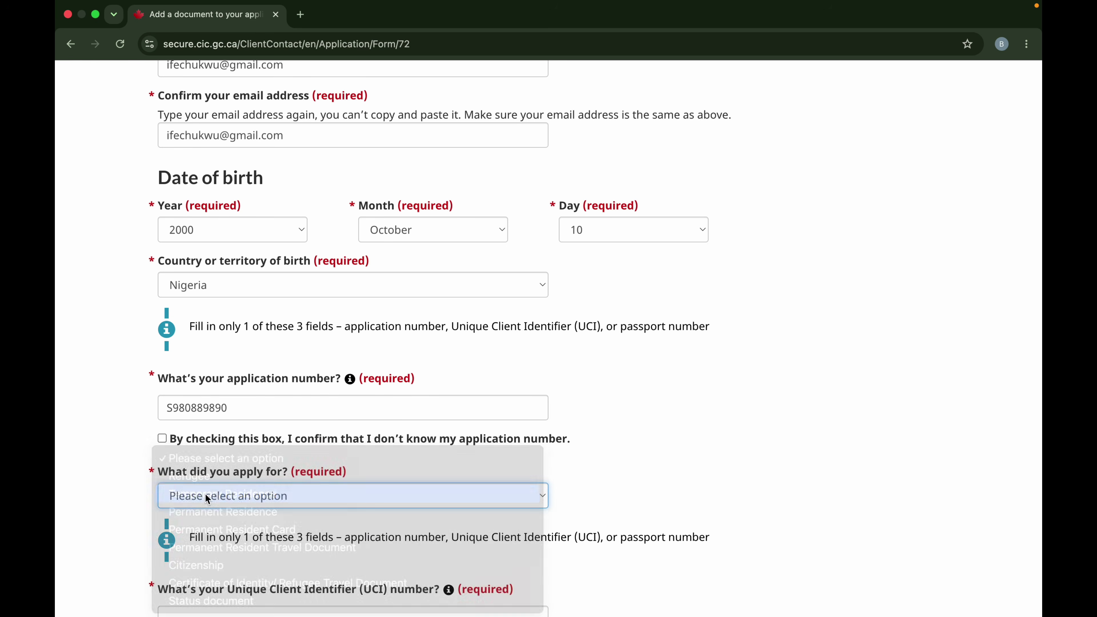
pyautogui.scroll(-3, 340, 530)
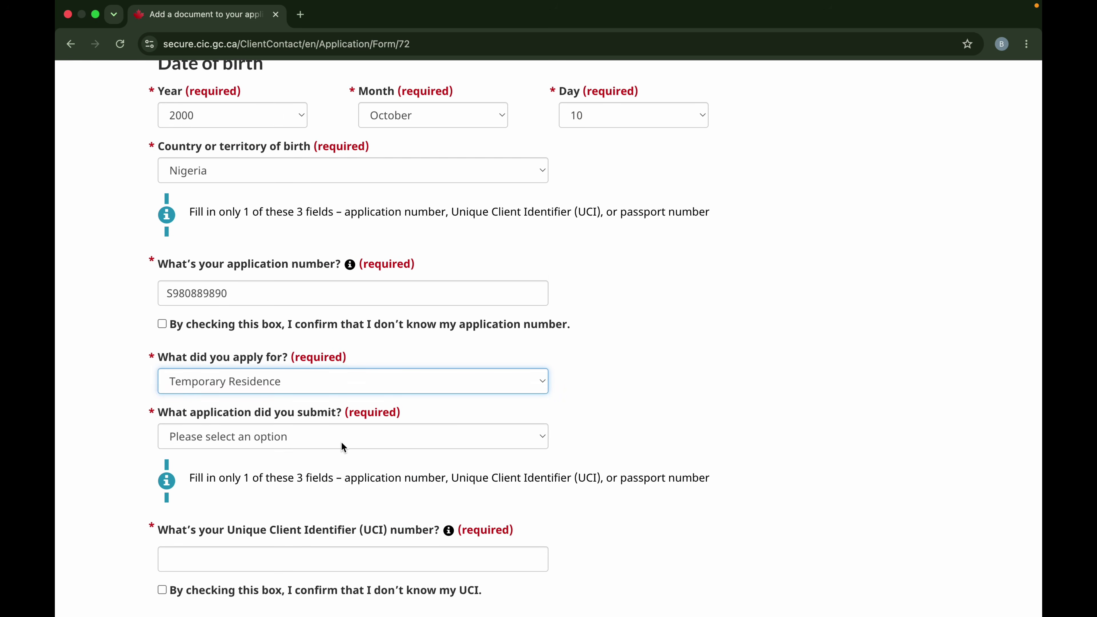
pyautogui.click(343, 448)
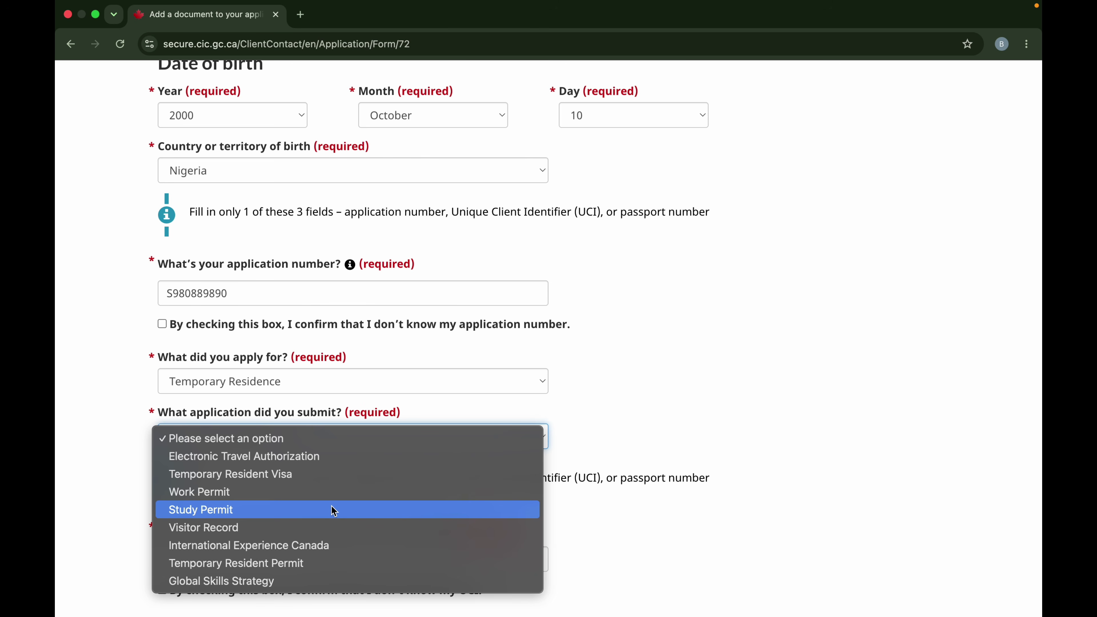
pyautogui.click(334, 510)
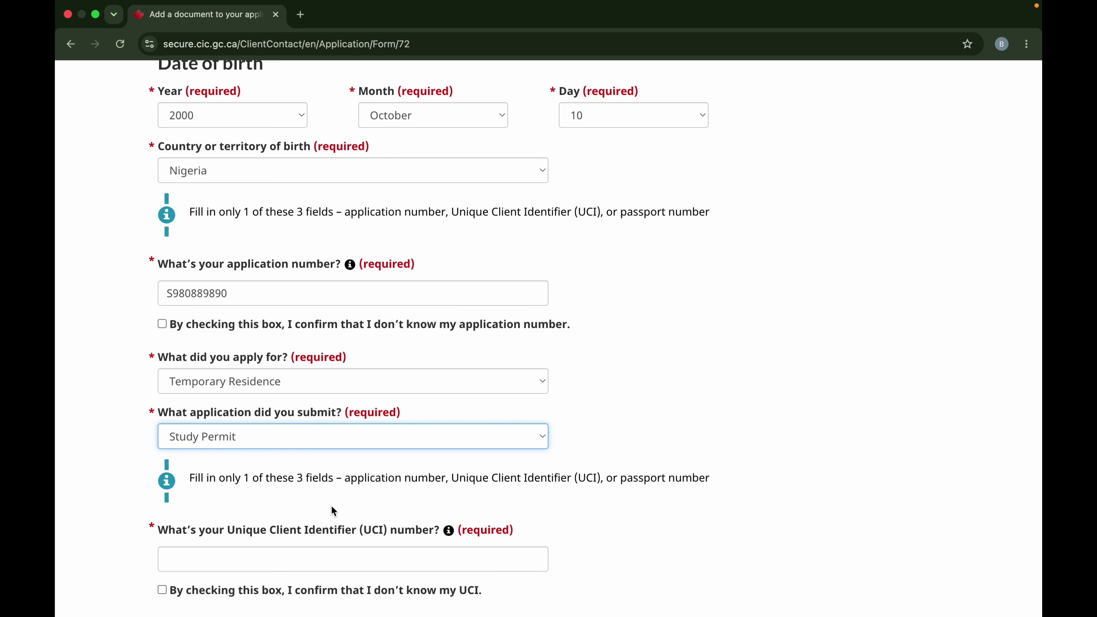
pyautogui.scroll(-3, 315, 464)
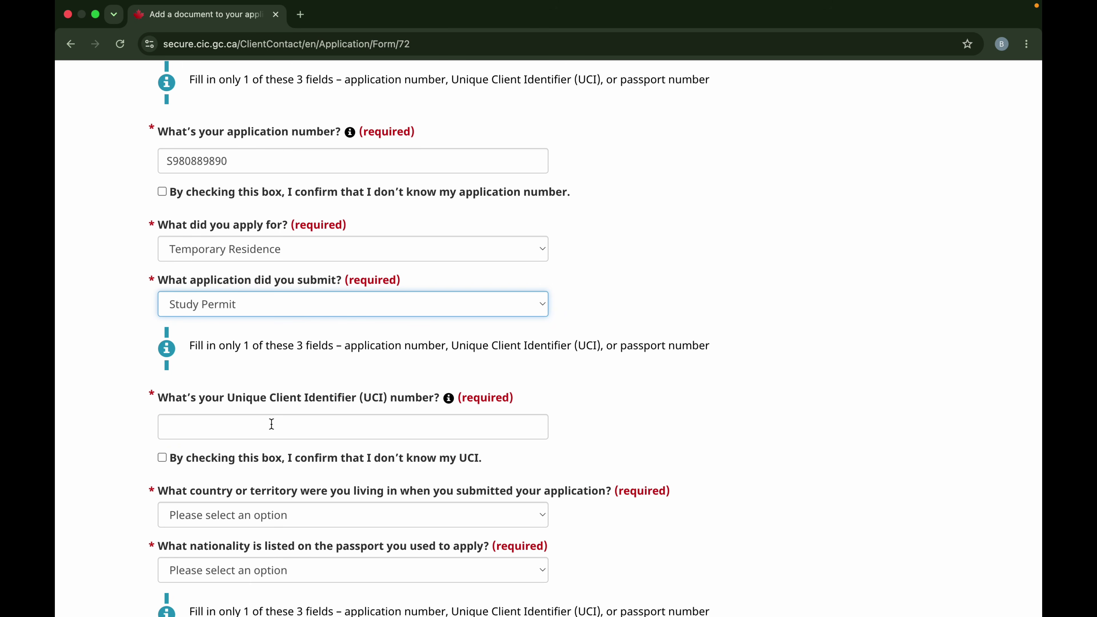
# Enter the Unique Client Identifier (UCI) number.
pyautogui.click(272, 426)
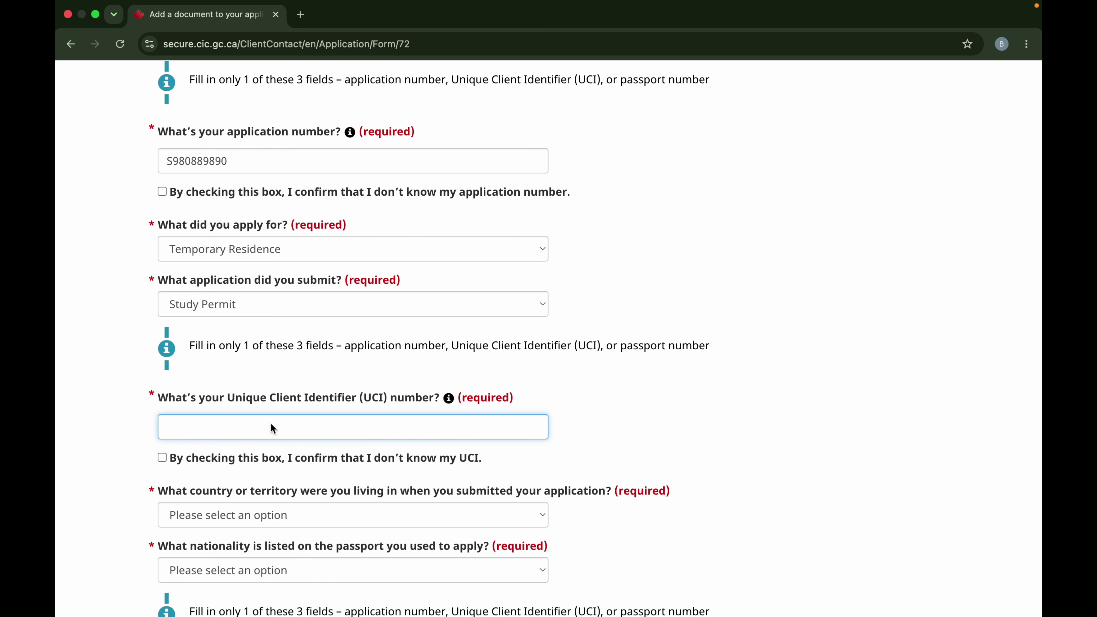
pyautogui.scroll(-2, 242, 452)
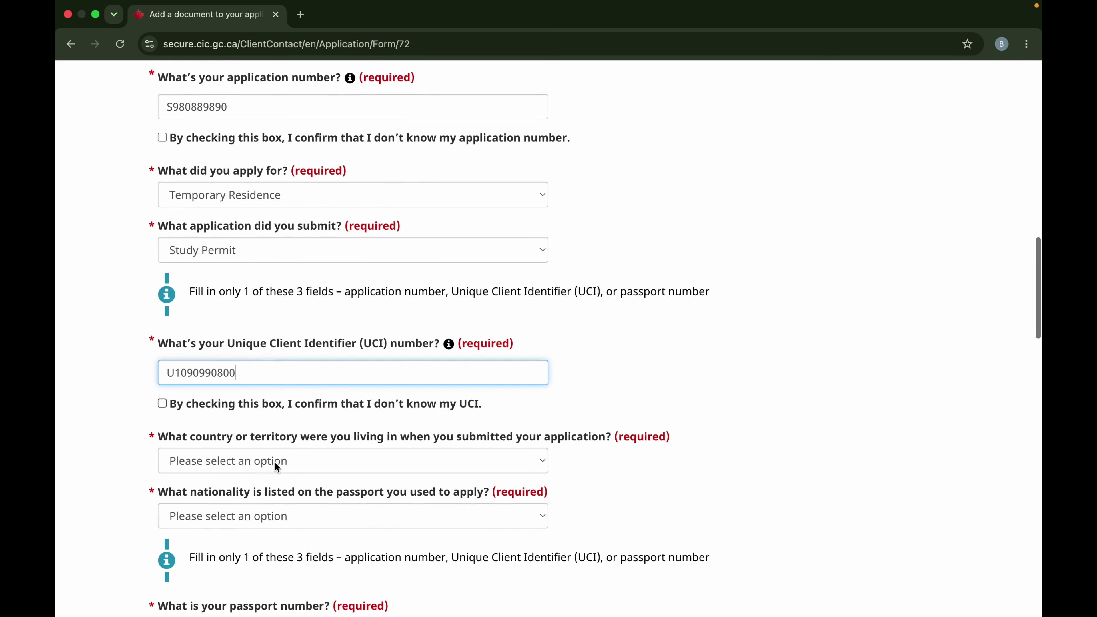
pyautogui.scroll(-1, 259, 466)
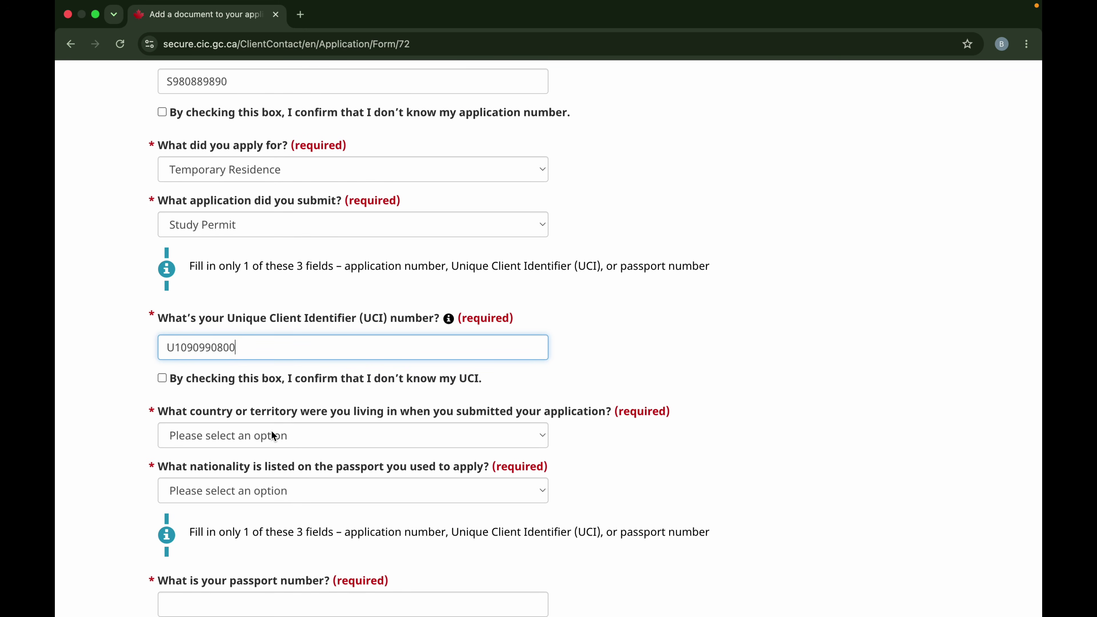
# Set both the country of residence and the passport nationality to Nigeria.
pyautogui.click(281, 437)
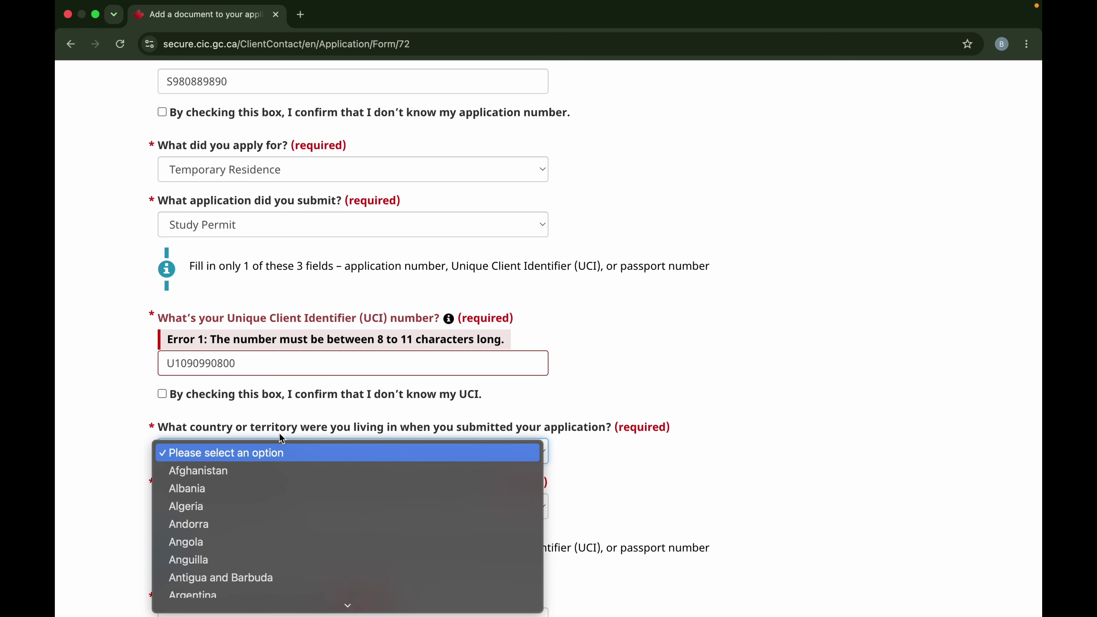
pyautogui.write('nigeria')
pyautogui.press('Return')
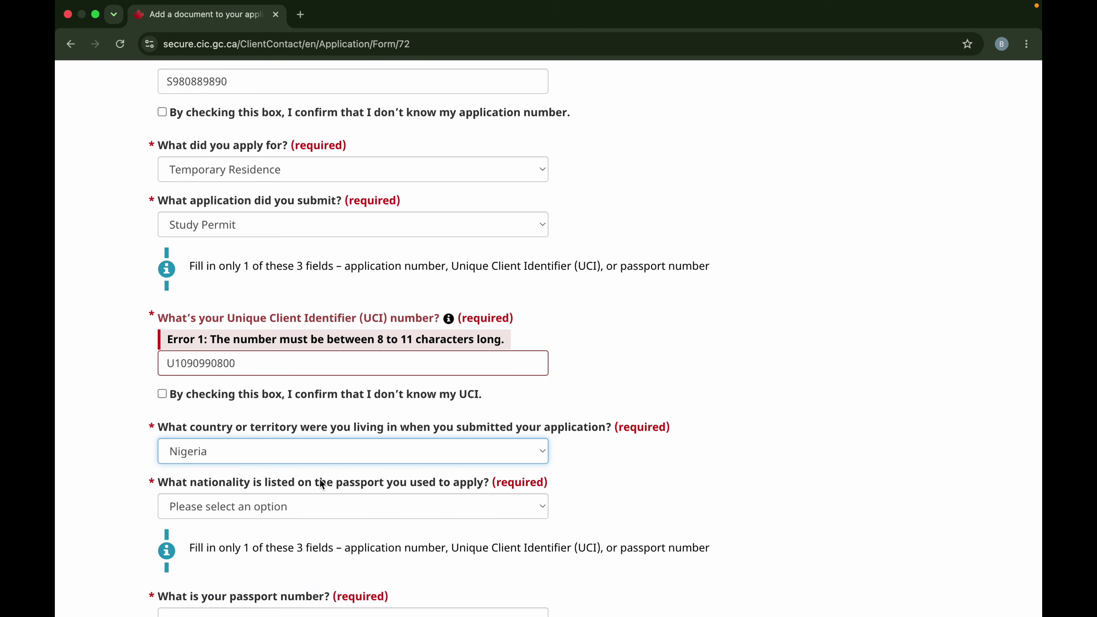
pyautogui.scroll(-3, 285, 475)
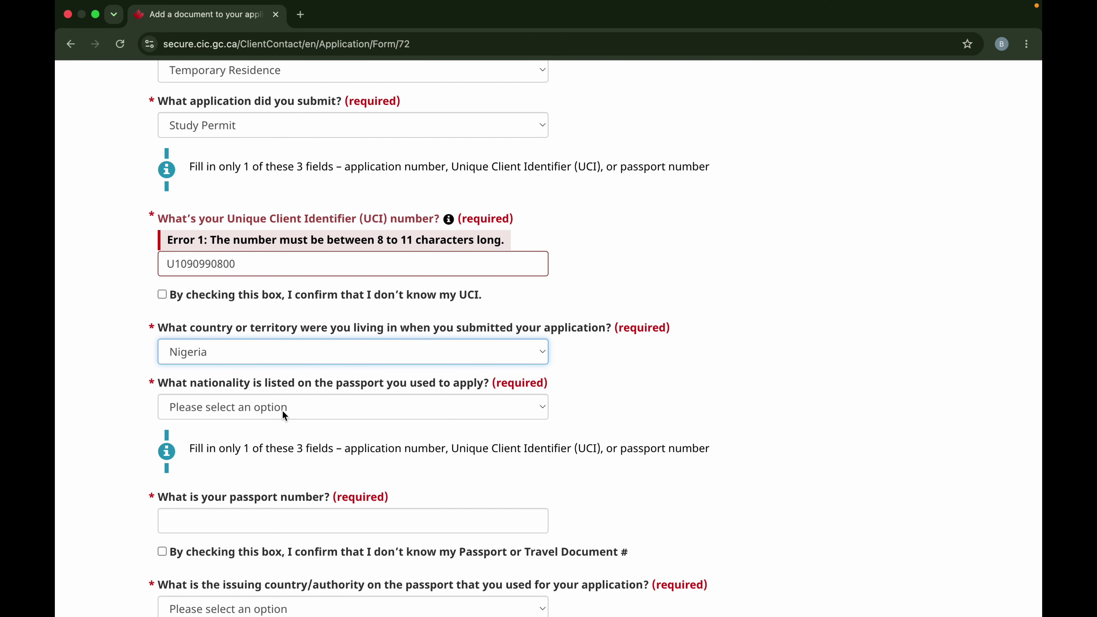
pyautogui.click(283, 413)
pyautogui.write('nigeria')
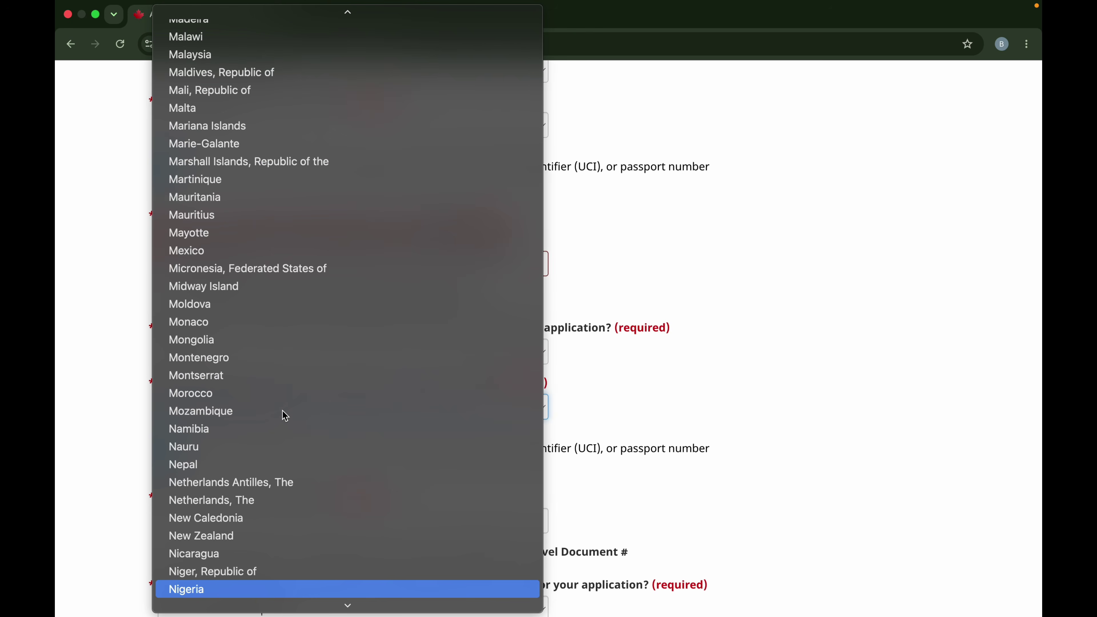
pyautogui.press('Return')
# Enter the passport number.
pyautogui.scroll(-3, 294, 404)
pyautogui.click(274, 413)
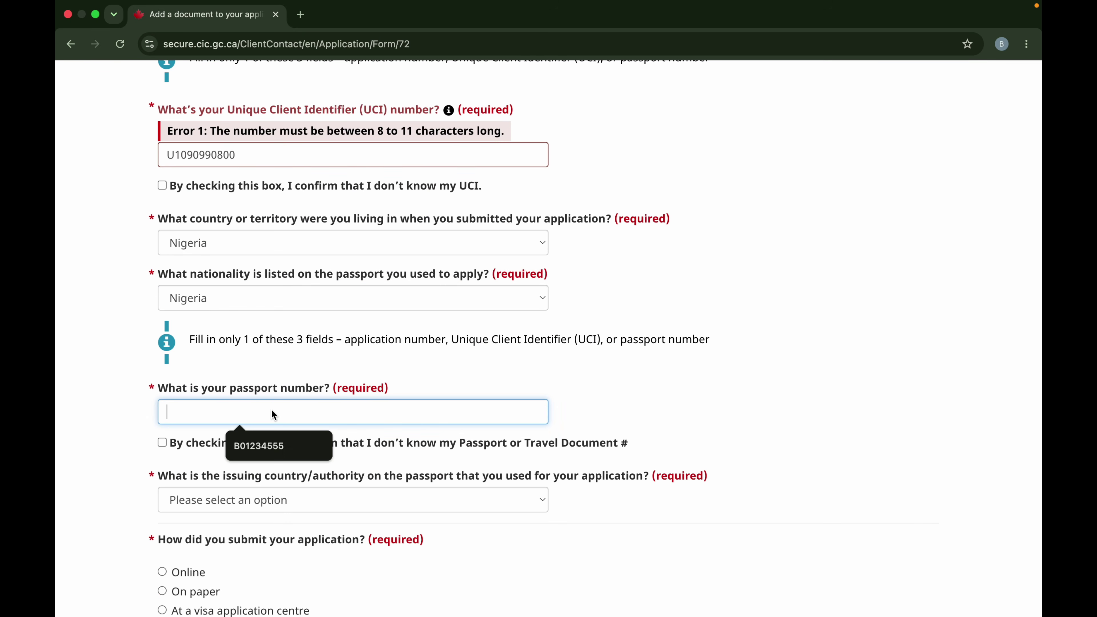
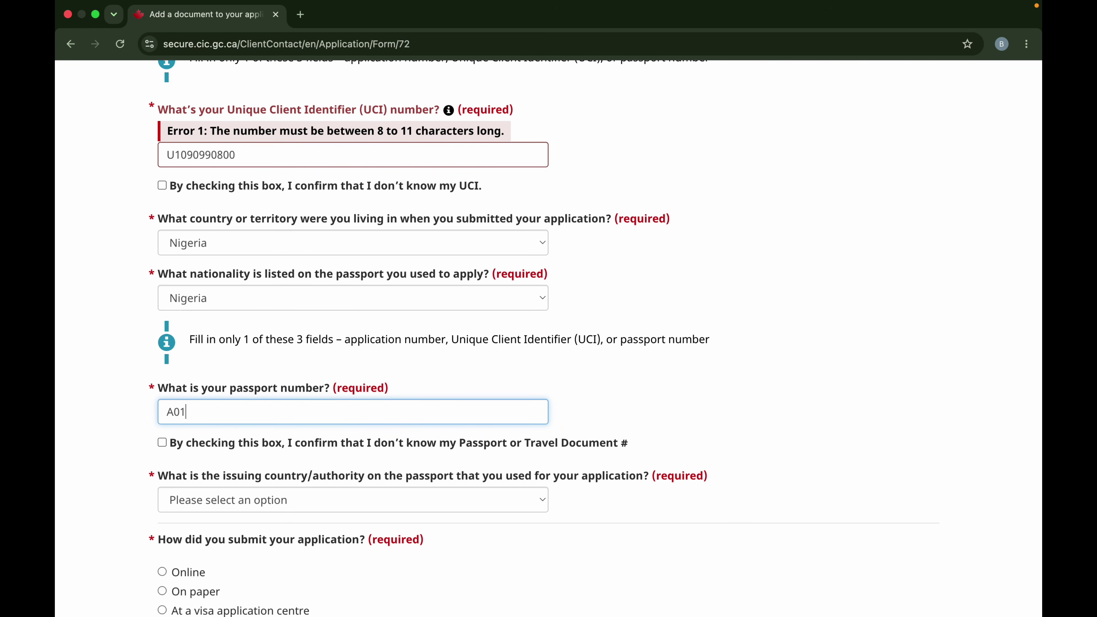
# Set Nigeria as the passport's issuing country and Online as the submission method.
pyautogui.scroll(-3, 275, 515)
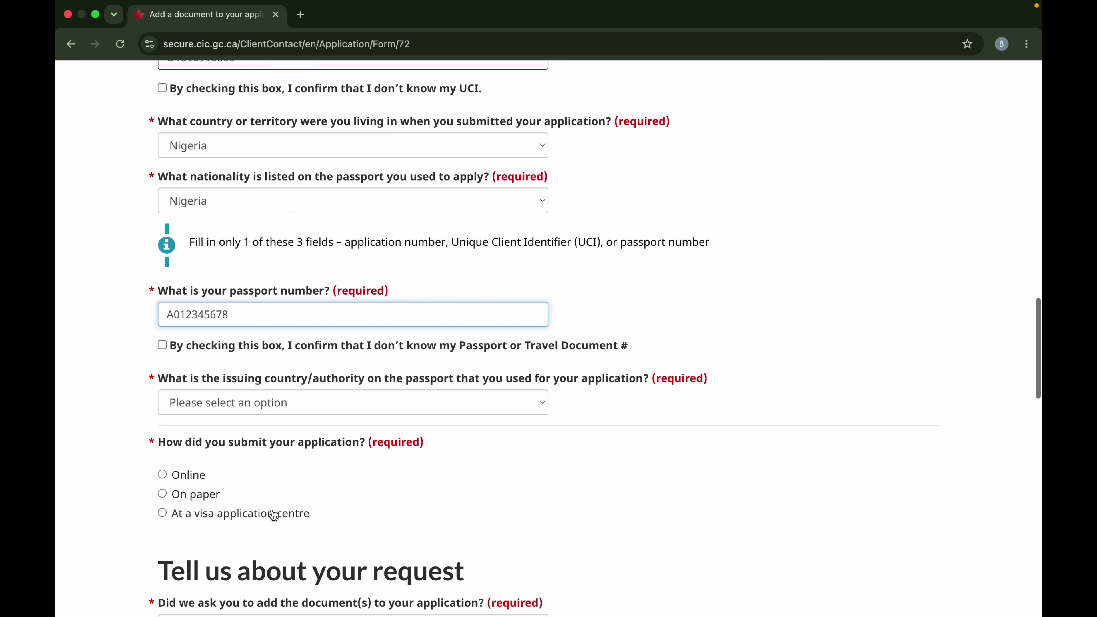
pyautogui.click(263, 403)
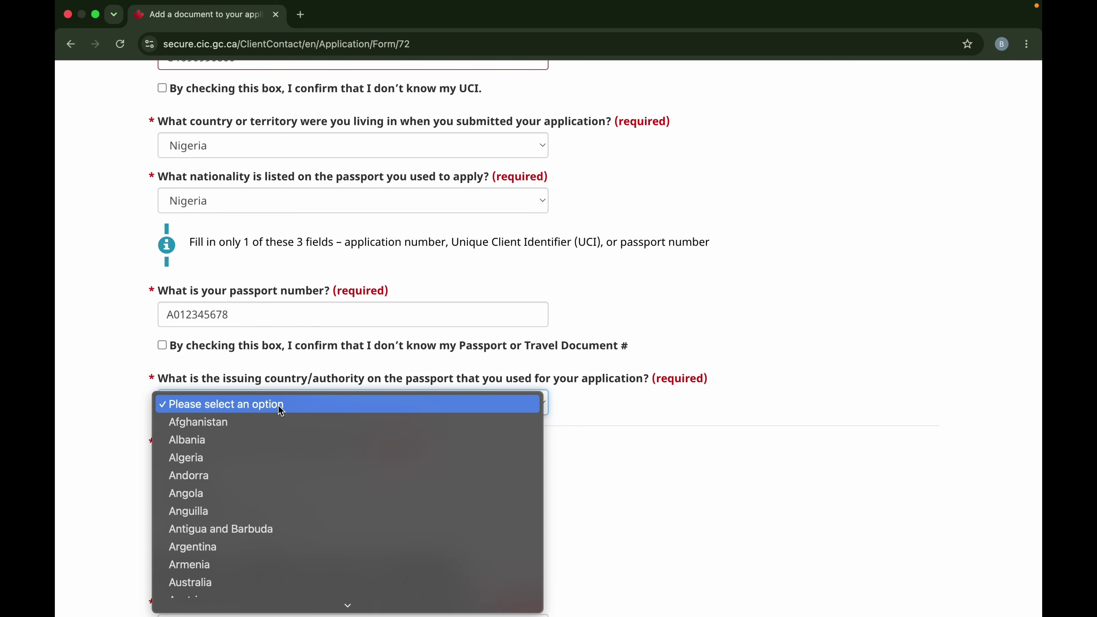
pyautogui.write('nigeria')
pyautogui.press('Return')
pyautogui.scroll(-2, 318, 481)
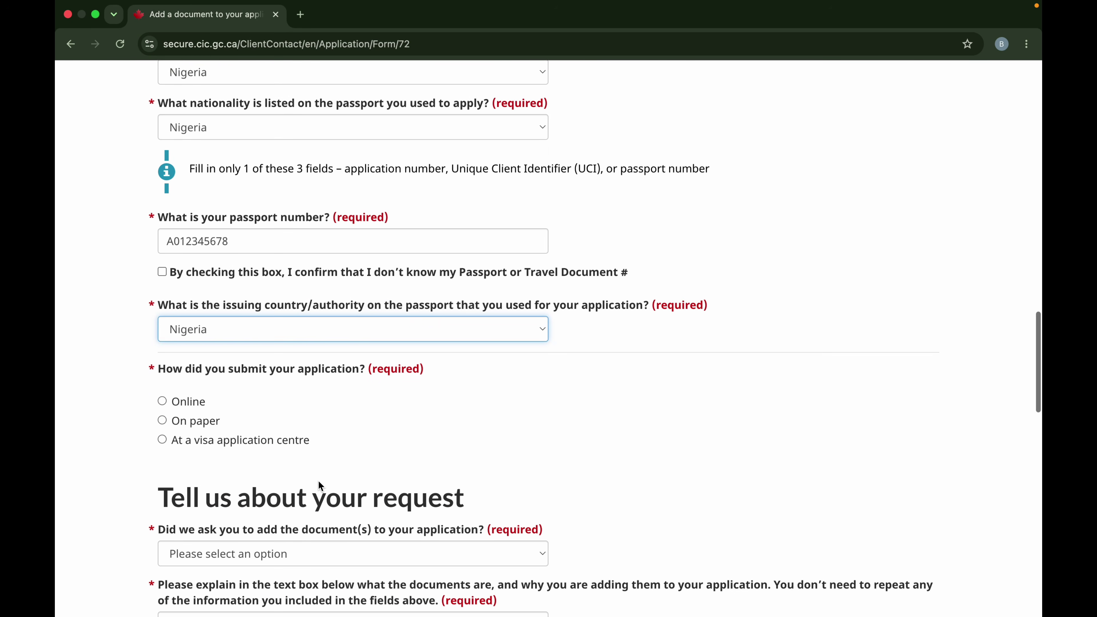
pyautogui.click(163, 384)
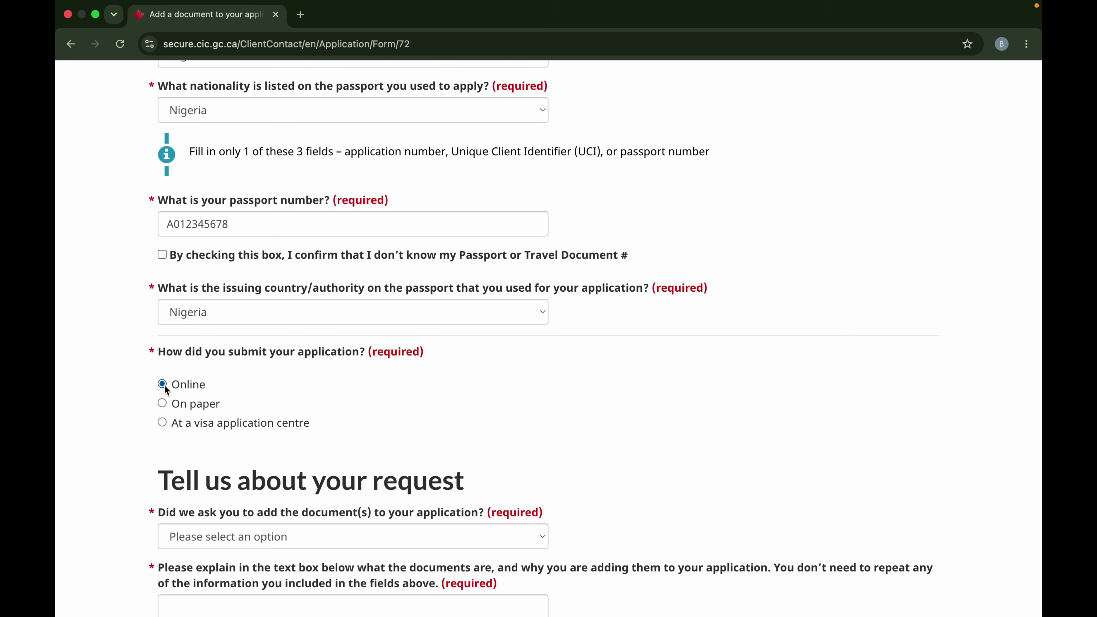
# Scroll down to the question of whether the documents were requested and open its answers.
pyautogui.scroll(-2, 301, 438)
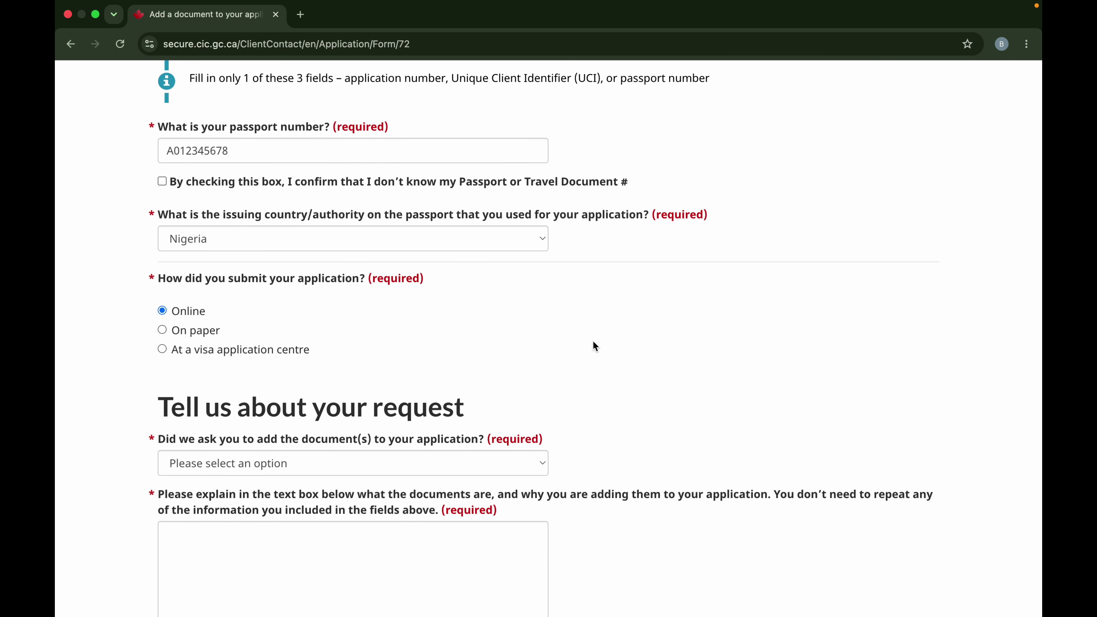
pyautogui.scroll(-2, 593, 346)
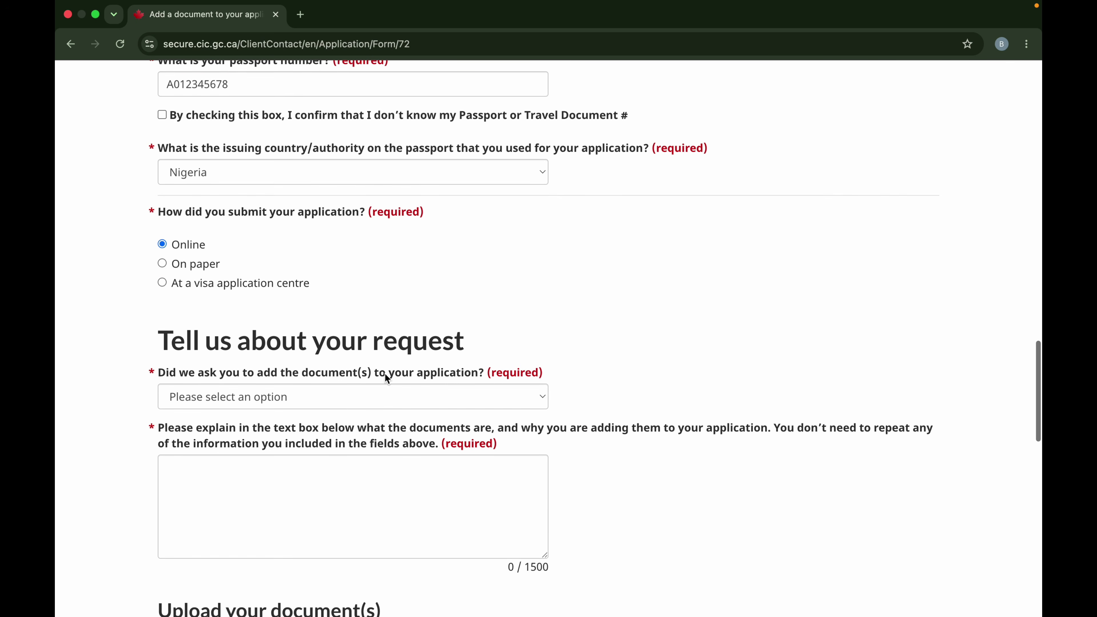
pyautogui.scroll(-1, 384, 373)
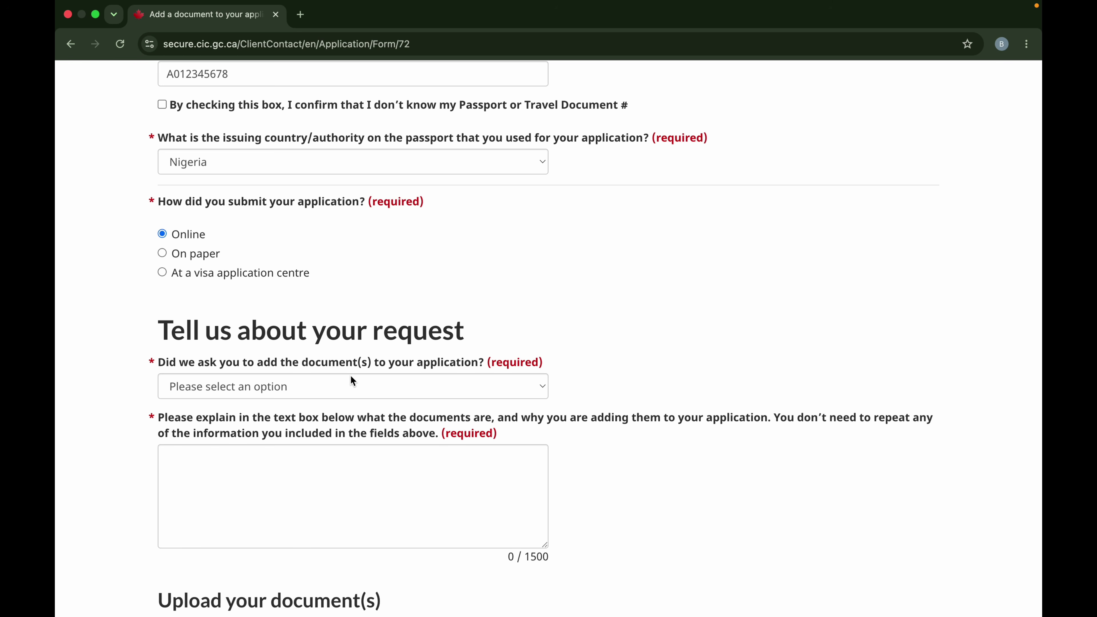
pyautogui.click(358, 394)
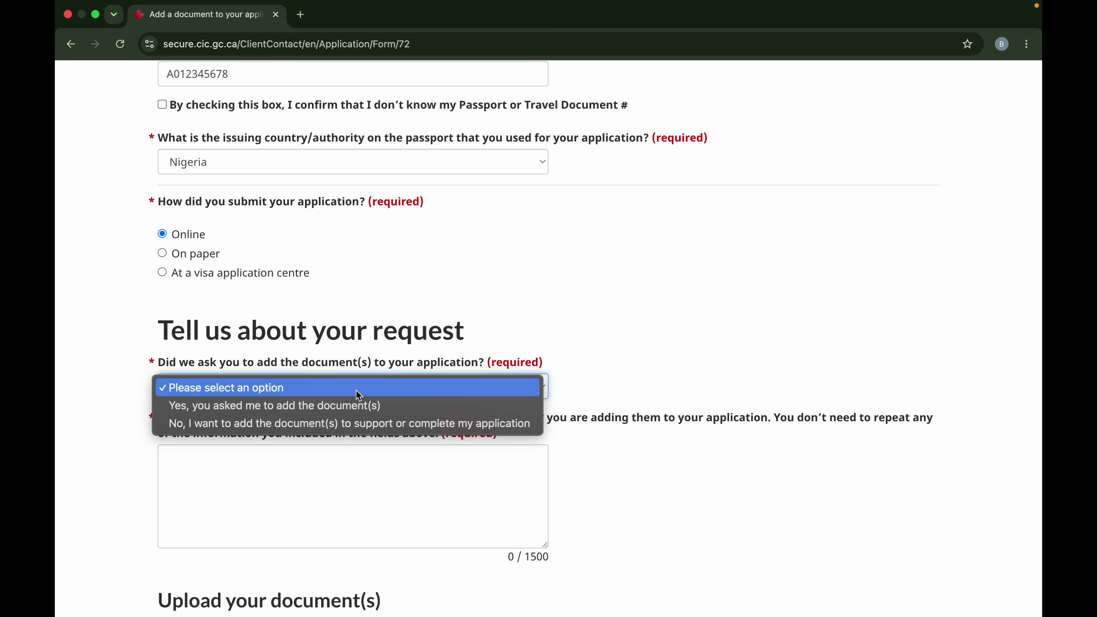
# Mark the documents as unrequested and explain adding the forgotten birth certificate as relationship evidence.
pyautogui.click(357, 425)
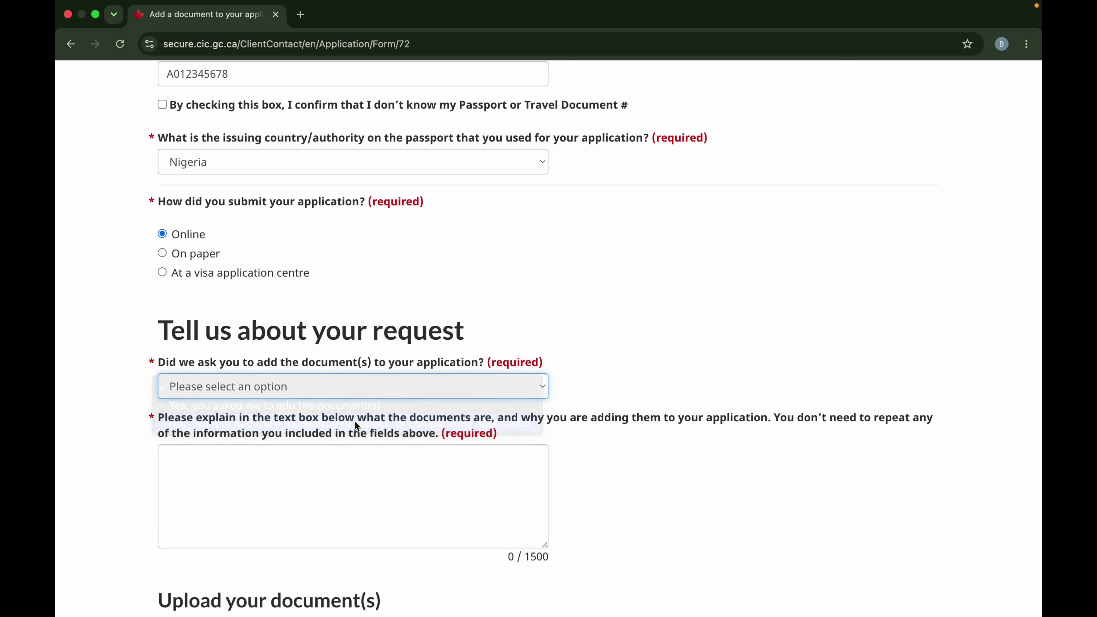
pyautogui.scroll(-1, 302, 439)
pyautogui.click(302, 439)
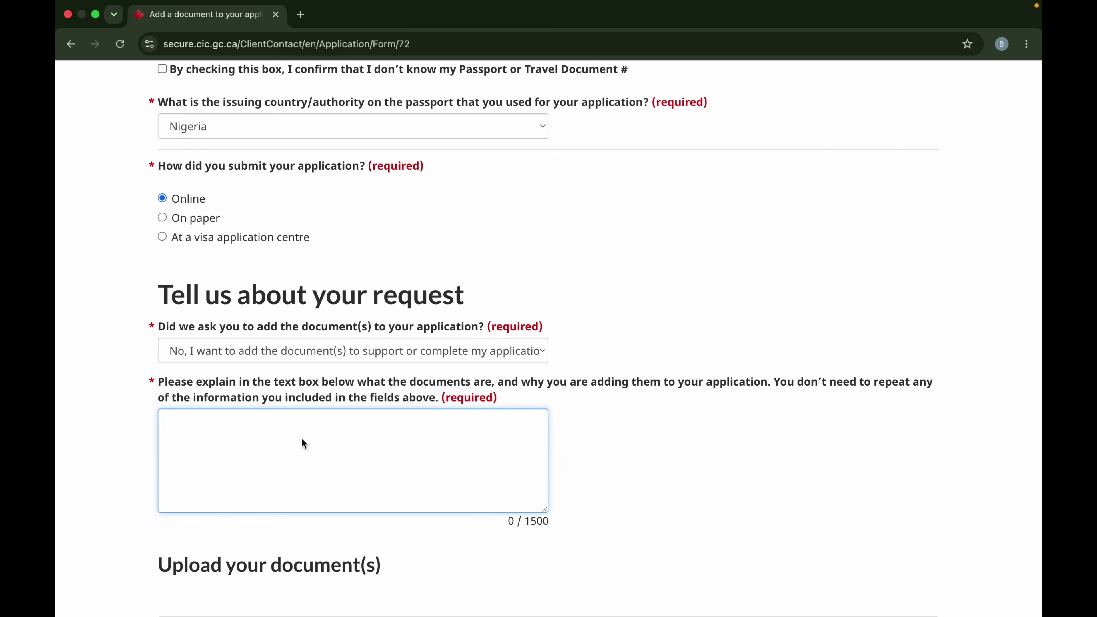
pyautogui.write('I had dor')
pyautogui.press('BackSpace')
pyautogui.press('BackSpace')
pyautogui.press('BackSpace')
pyautogui.write('forgotten to add my birth ')
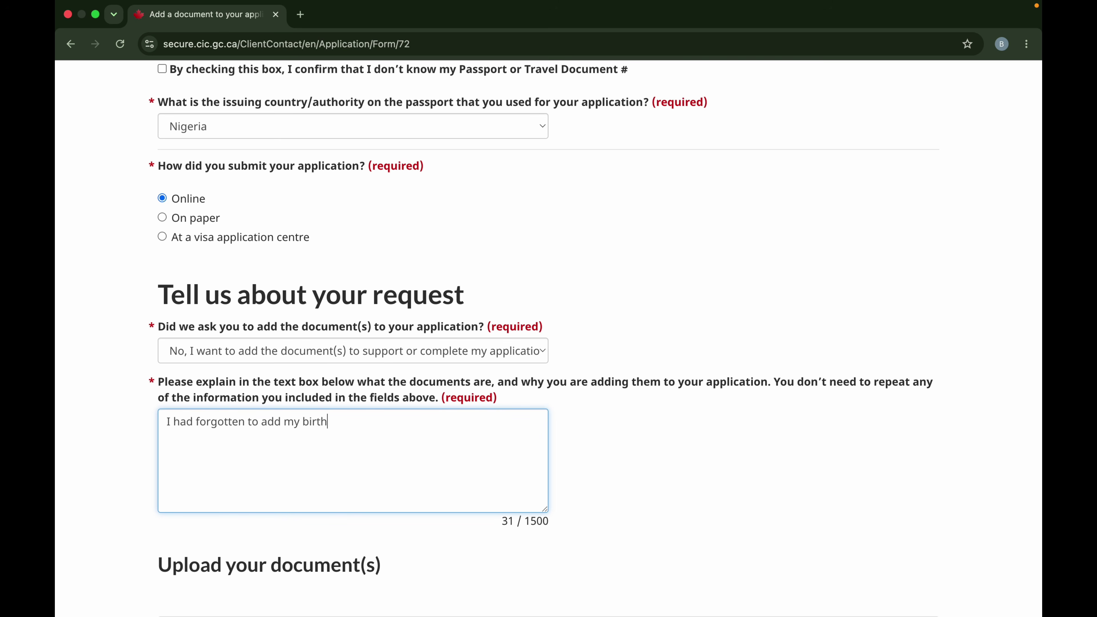
pyautogui.write('certificate which in')
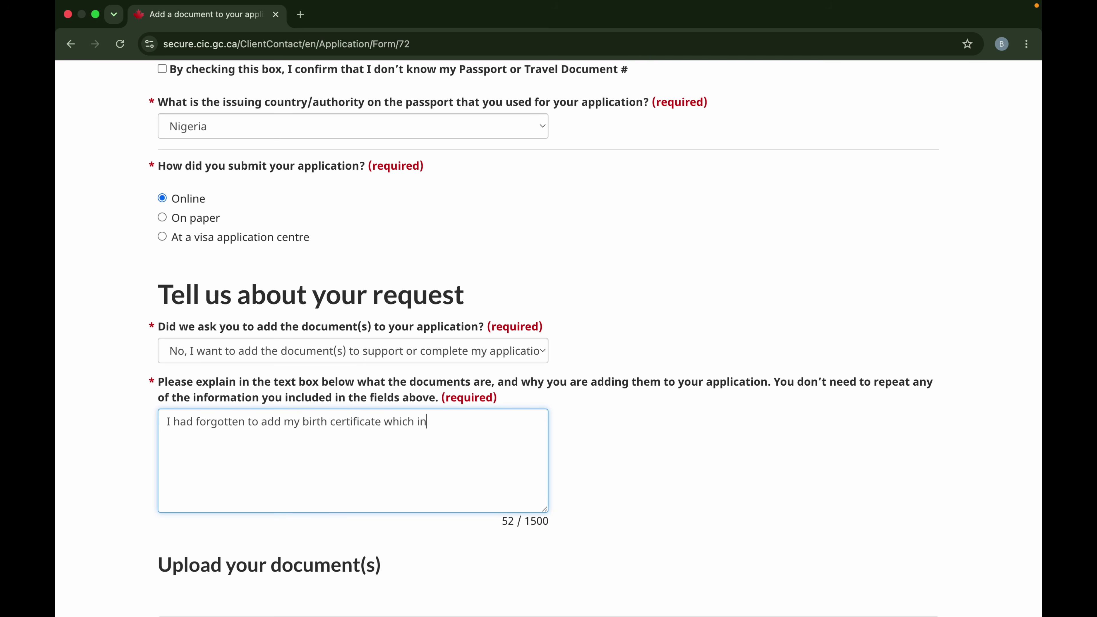
pyautogui.write('dicate my relationship to my ')
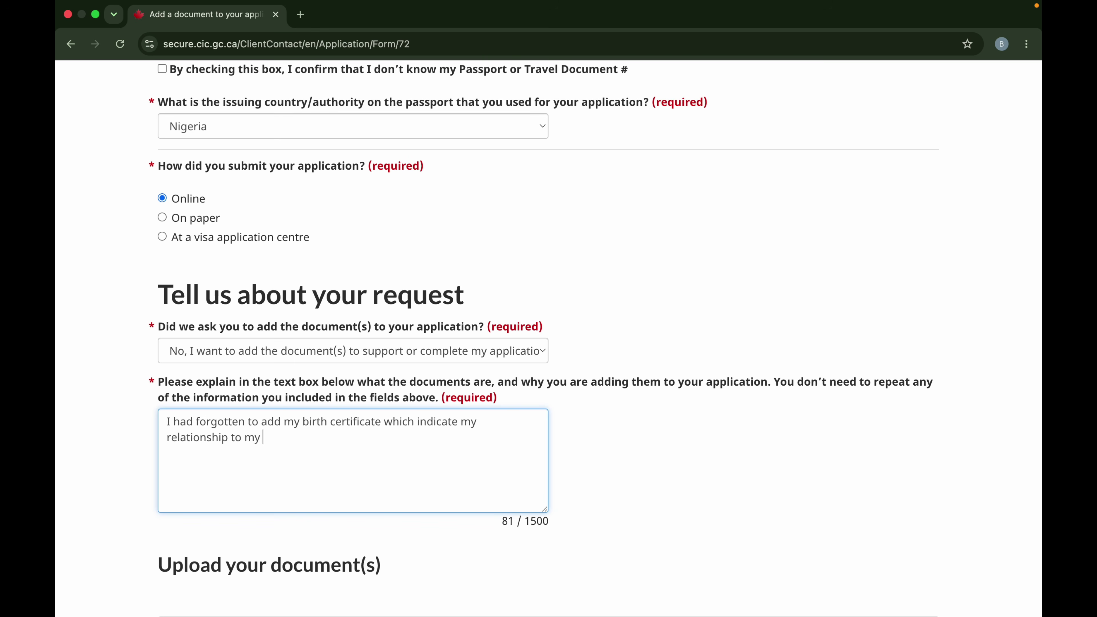
pyautogui.write('sponsor, who happens to ')
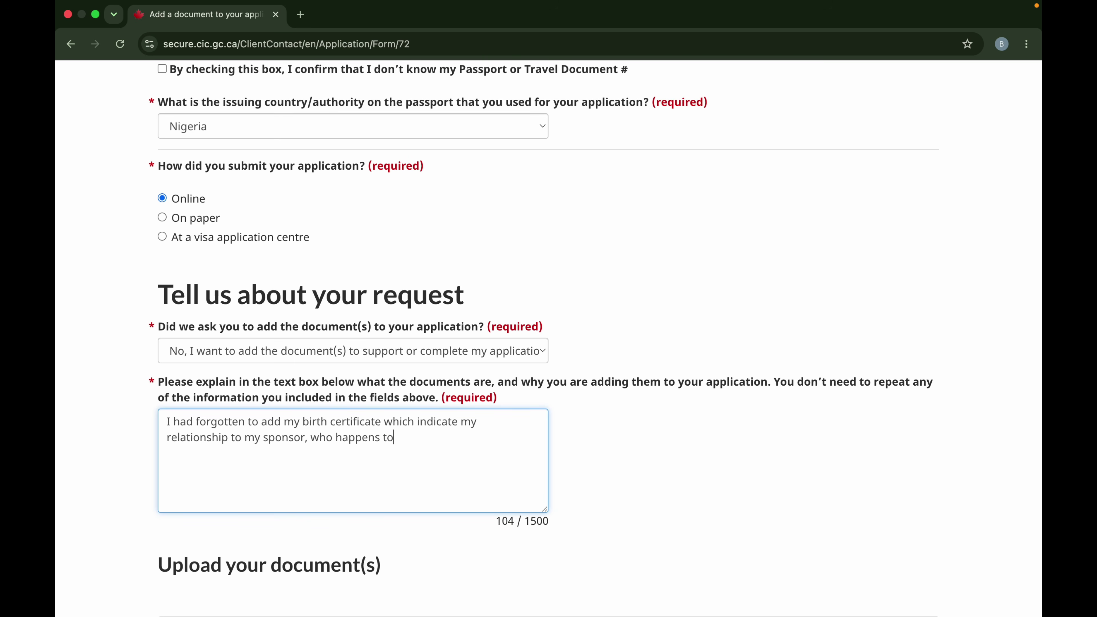
pyautogui.write('be my father.')
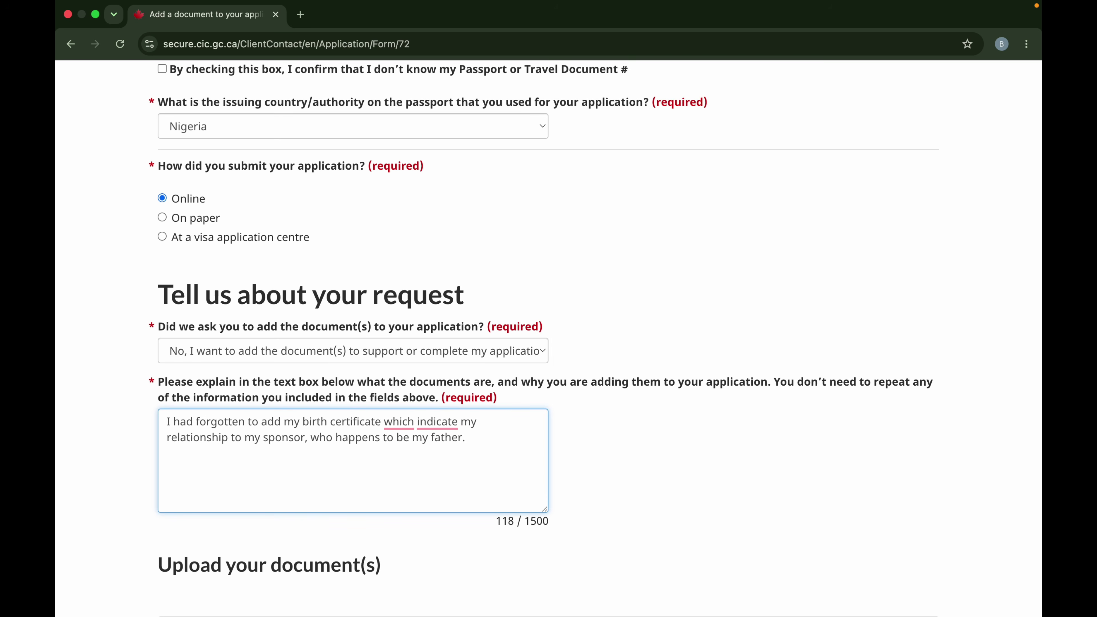
pyautogui.write(' I wish to add the brith')
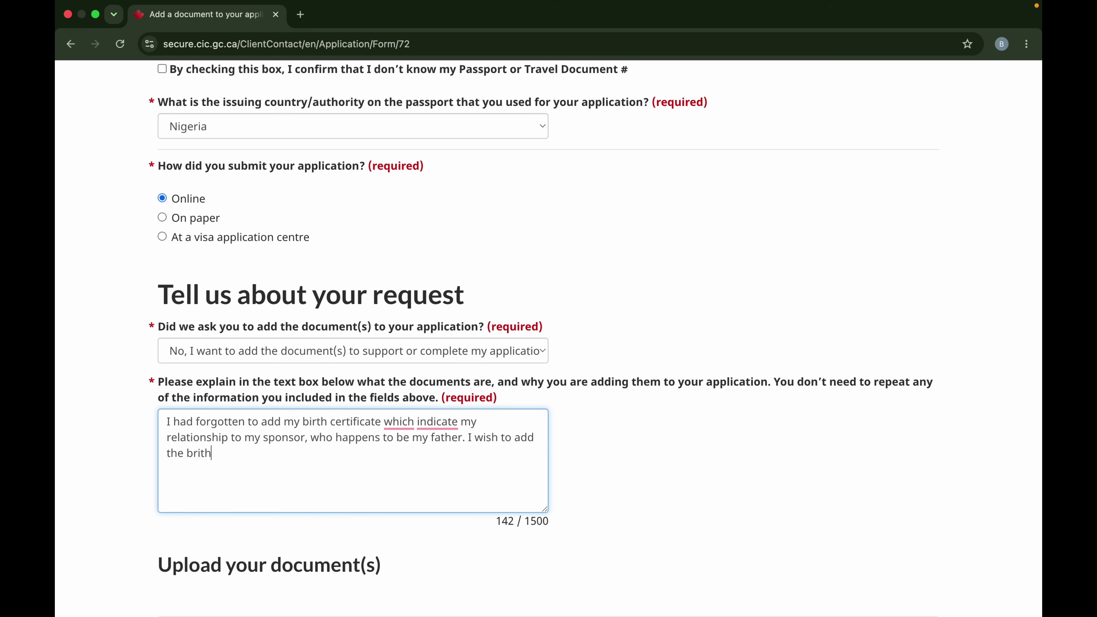
pyautogui.press('BackSpace')
pyautogui.press('BackSpace')
pyautogui.press('BackSpace')
pyautogui.press('BackSpace')
pyautogui.write('irth certificate in suppo')
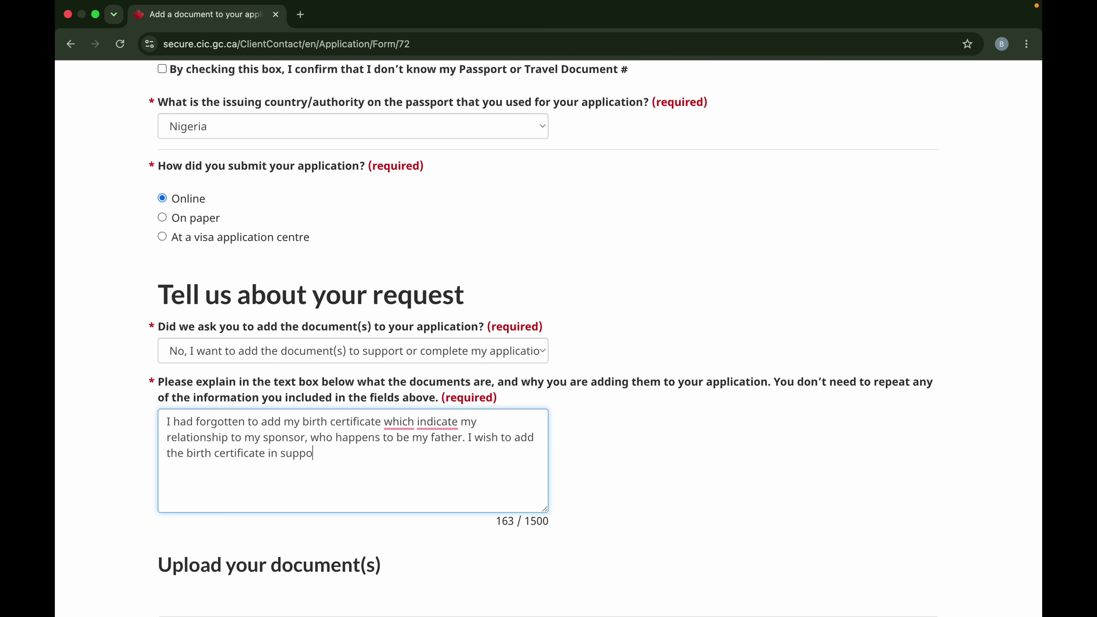
pyautogui.write('rt of application to further stre')
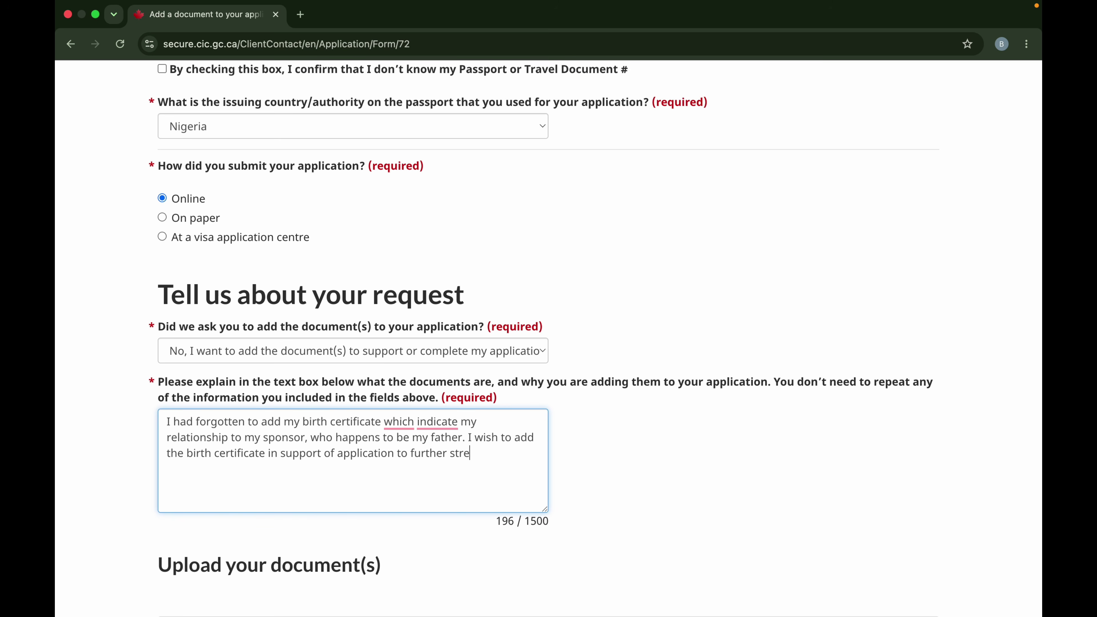
pyautogui.write('ngthen my relation')
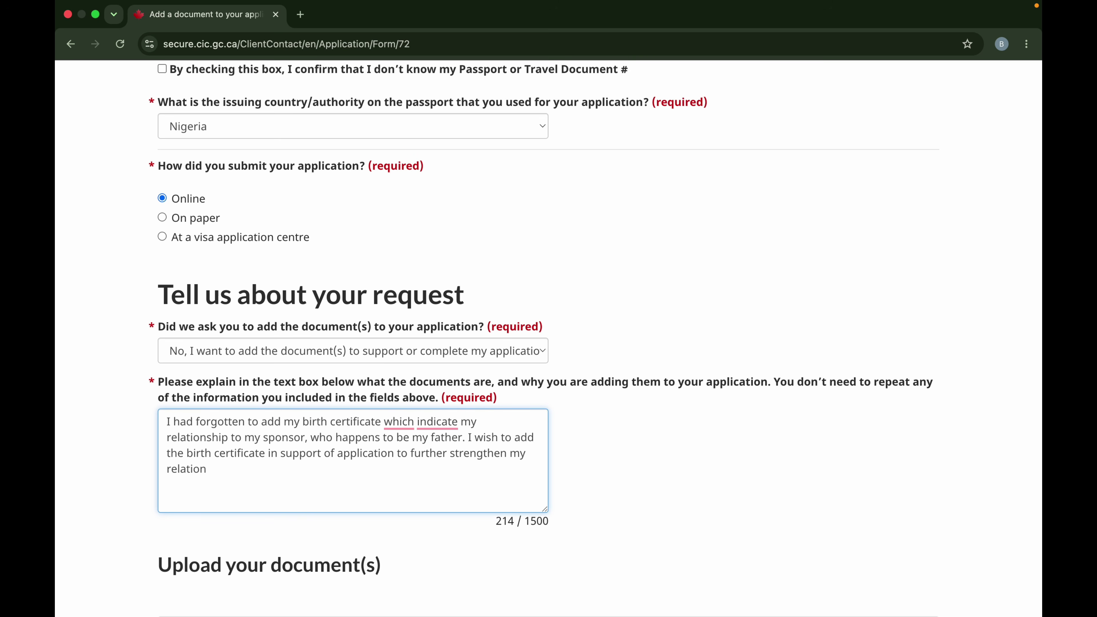
pyautogui.write('ship evidence to my sponsor')
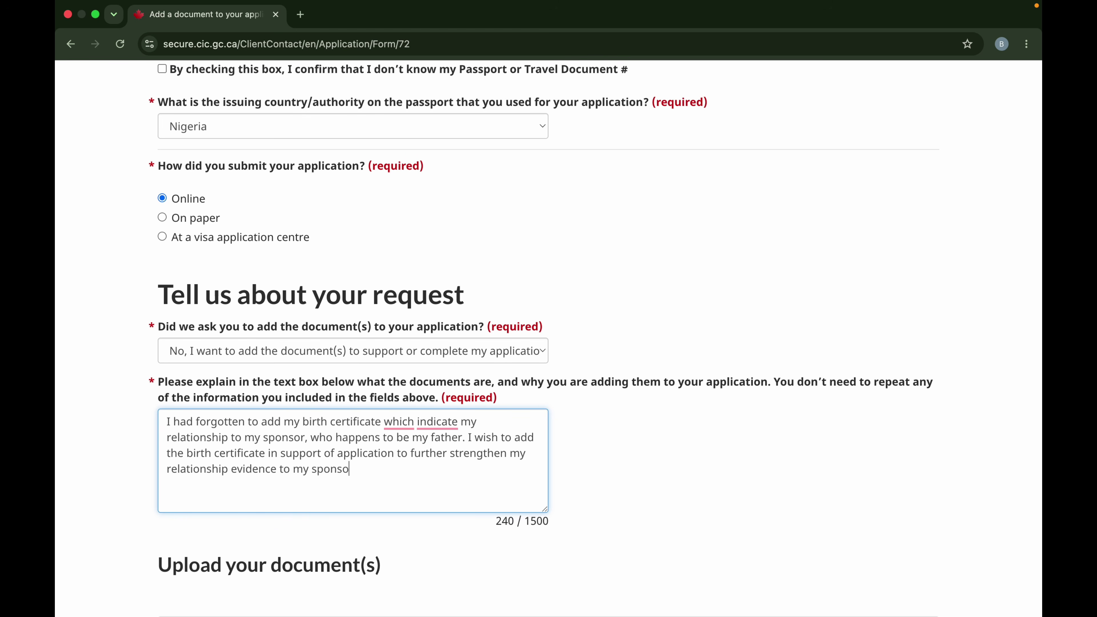
pyautogui.write('.')
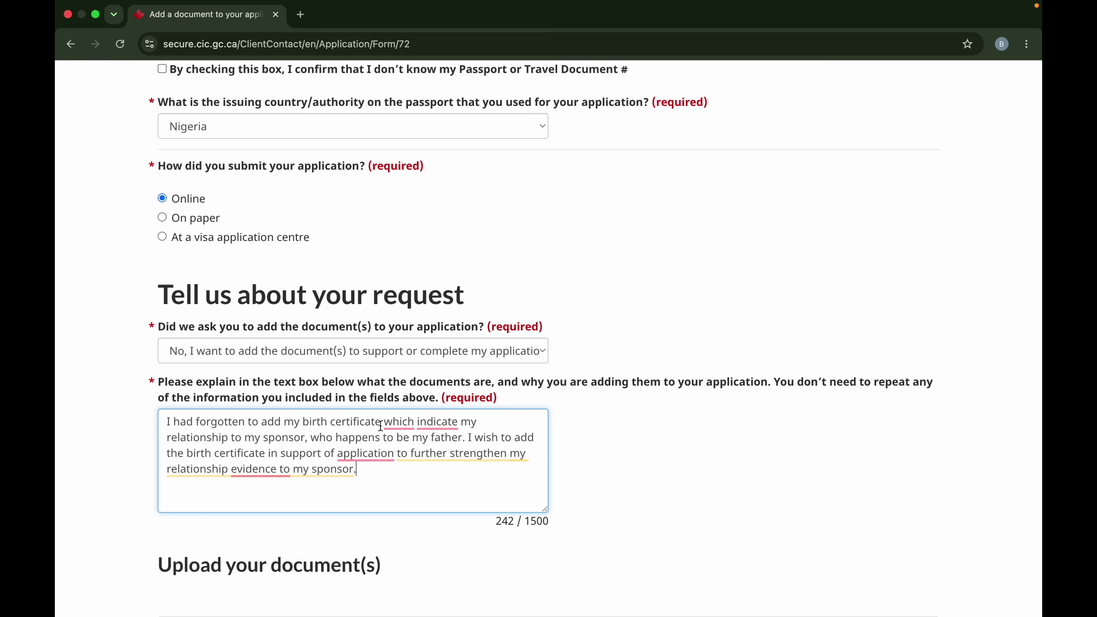
pyautogui.scroll(-4, 562, 501)
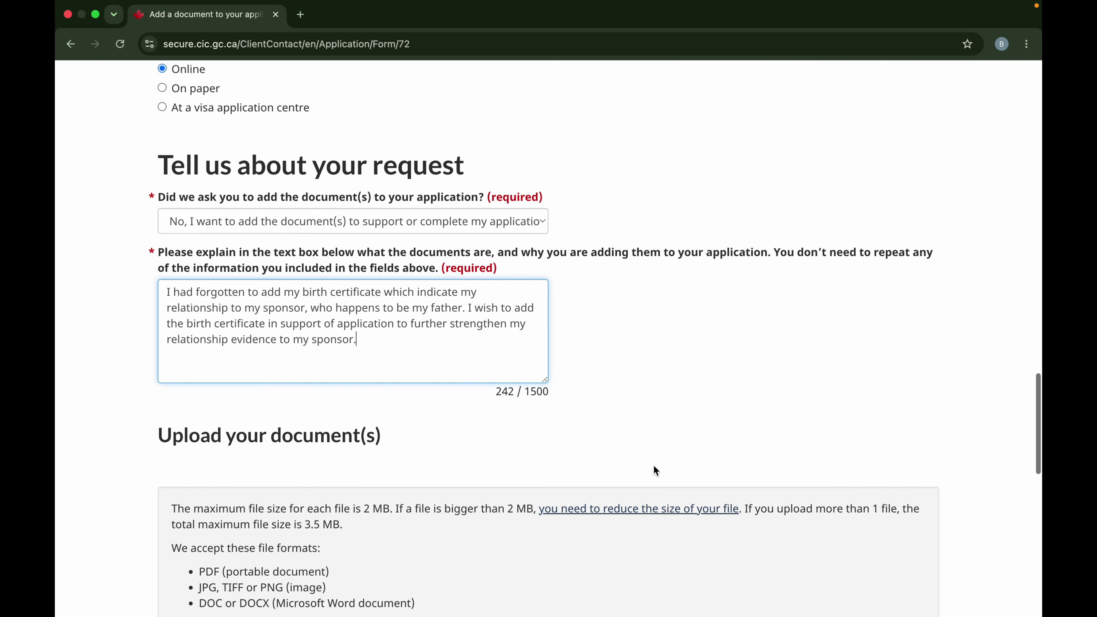
pyautogui.scroll(-4, 654, 466)
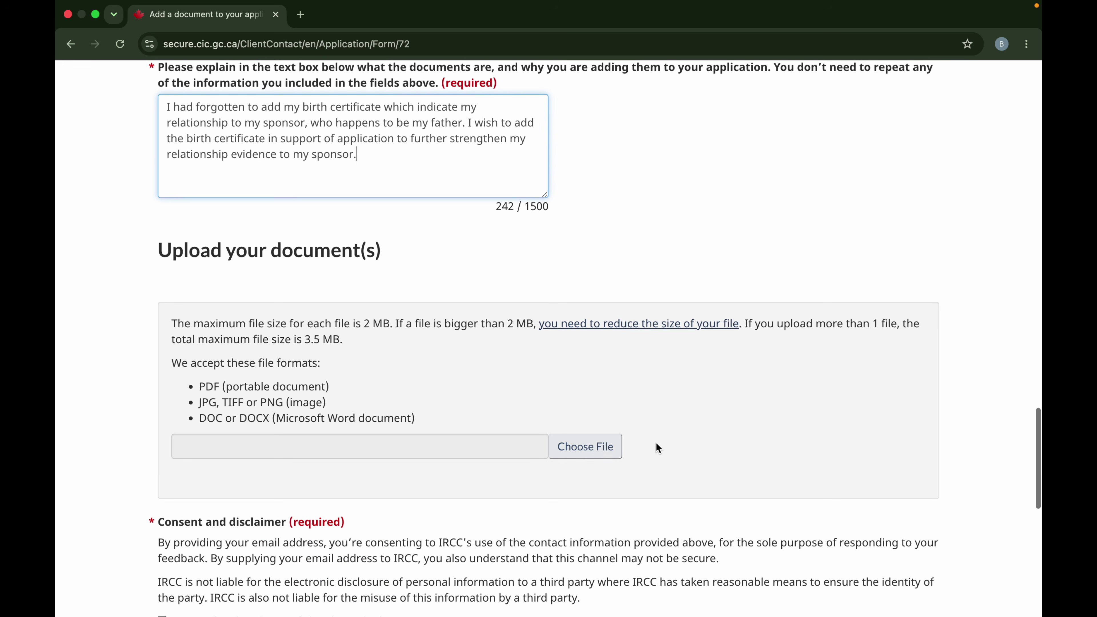
# Browse the Downloads folder in the file picker, then cancel without attaching anything.
pyautogui.scroll(-1, 596, 432)
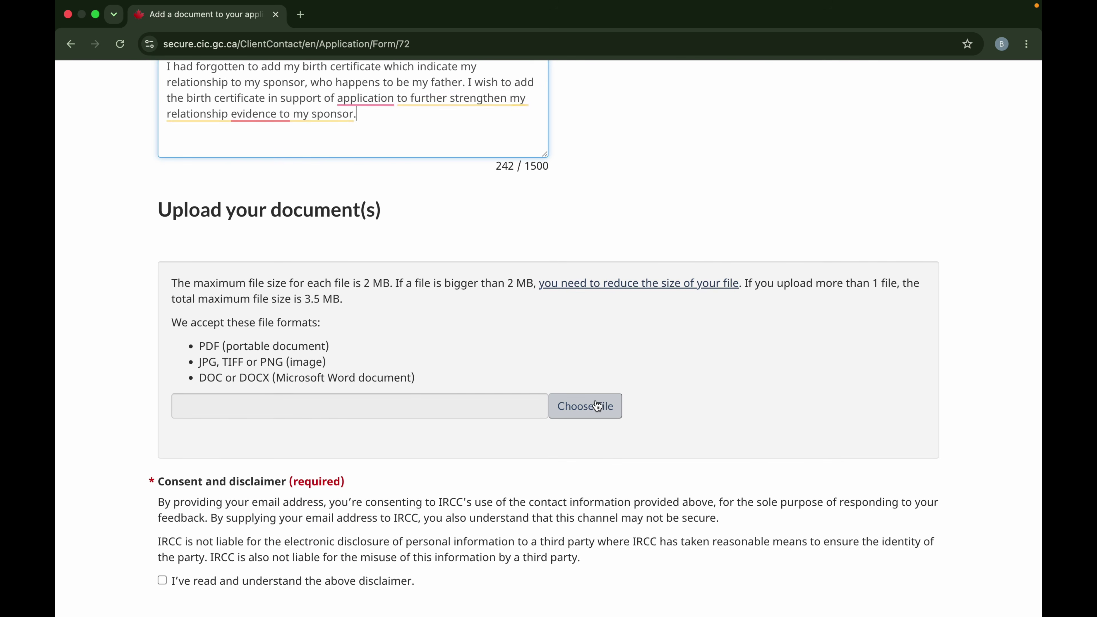
pyautogui.click(598, 406)
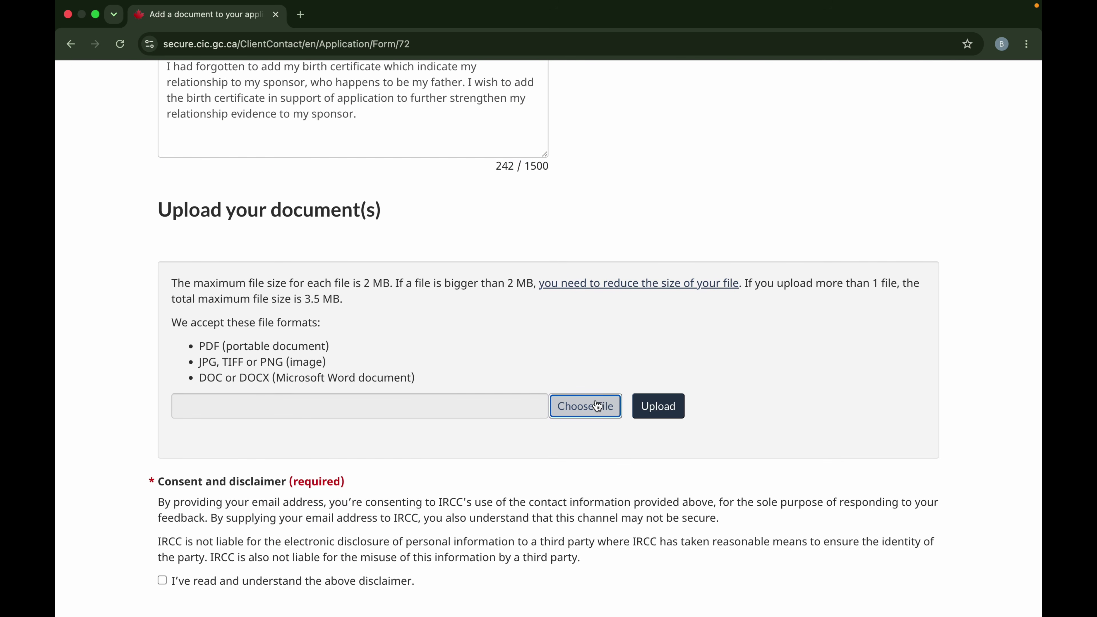
pyautogui.click(658, 410)
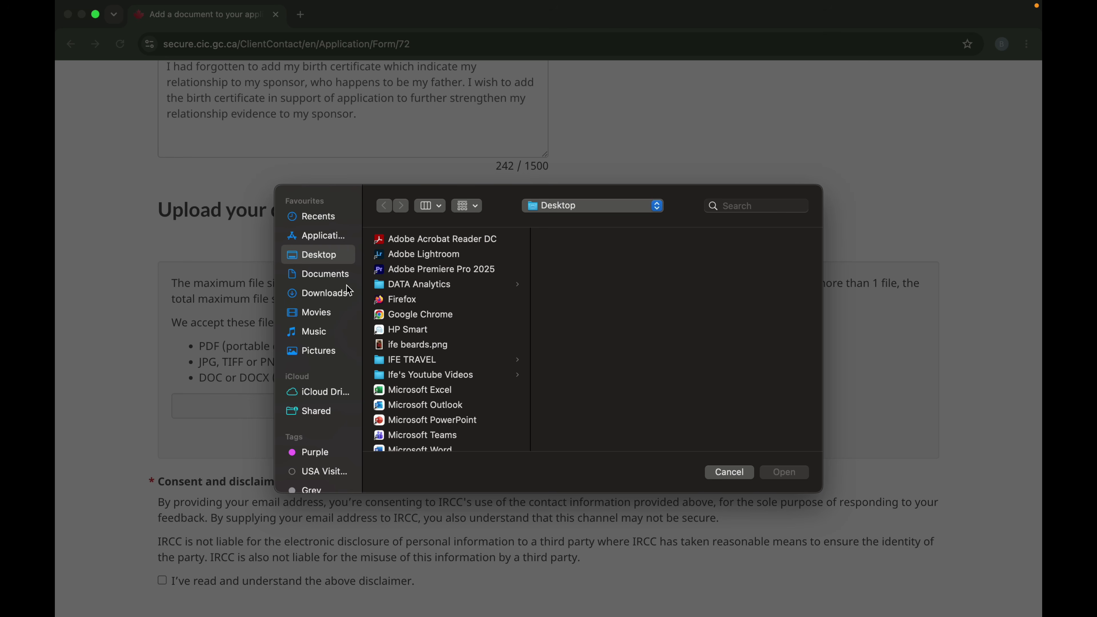
pyautogui.click(328, 294)
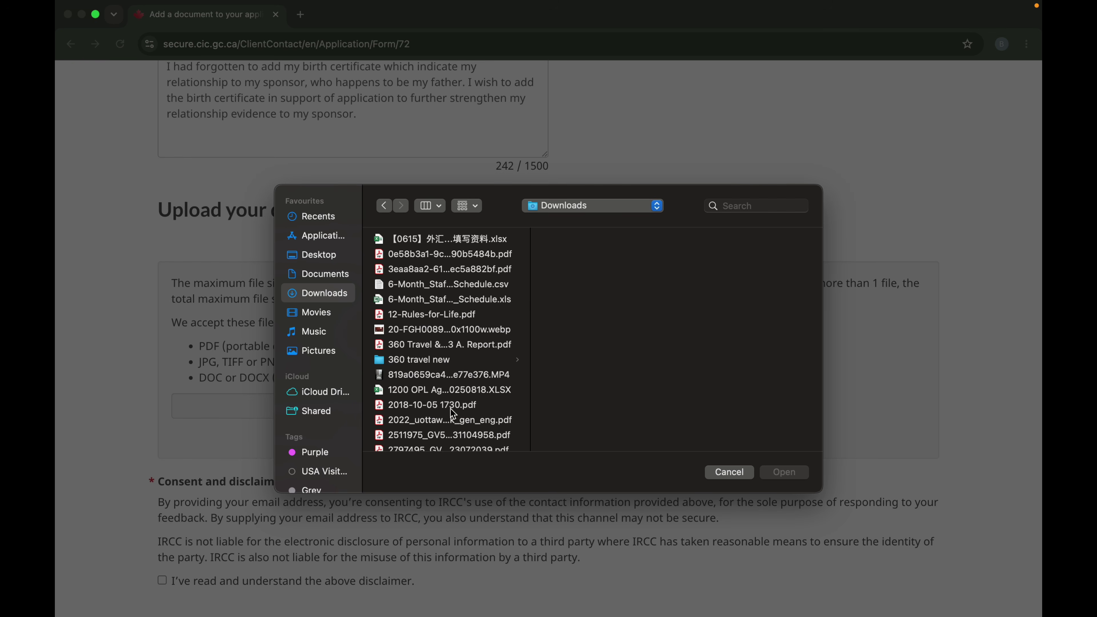
pyautogui.scroll(-3, 451, 413)
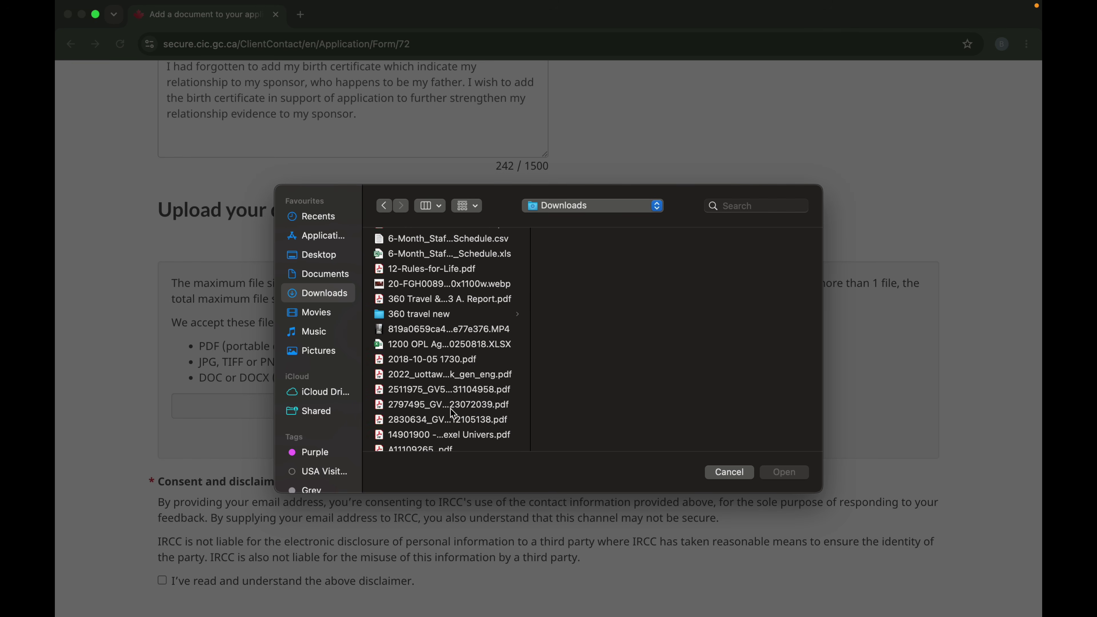
pyautogui.click(449, 360)
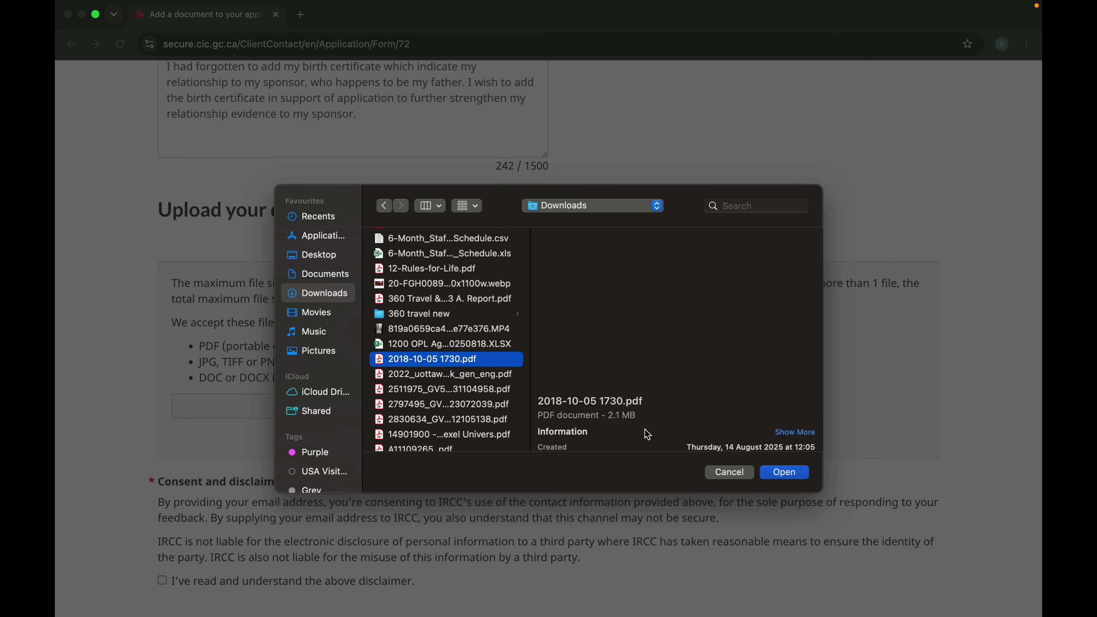
pyautogui.click(734, 473)
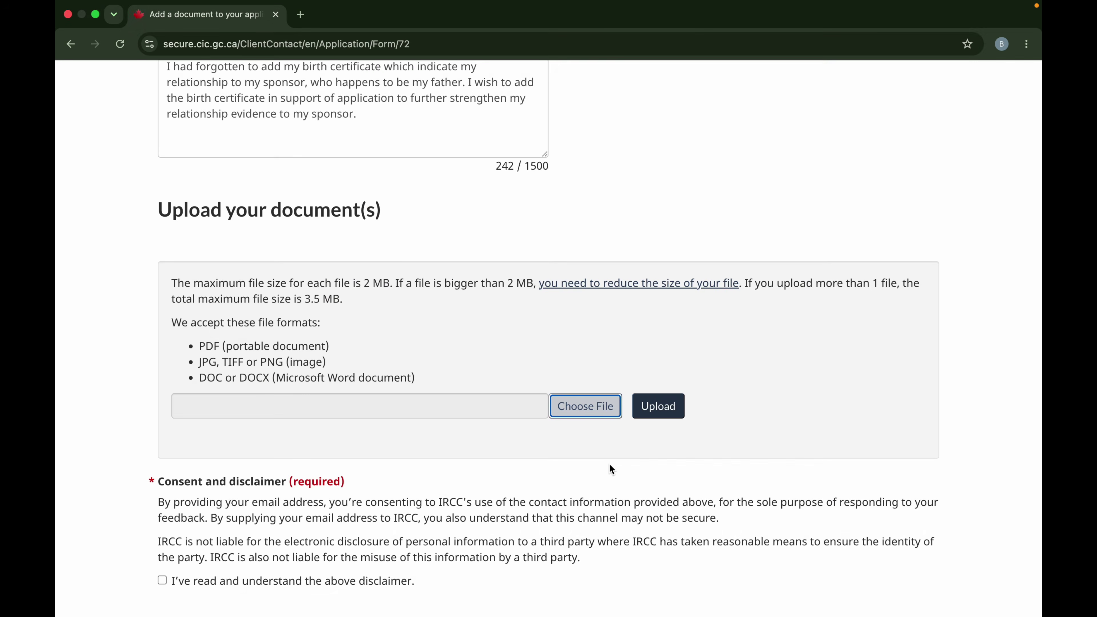
pyautogui.scroll(-3, 610, 465)
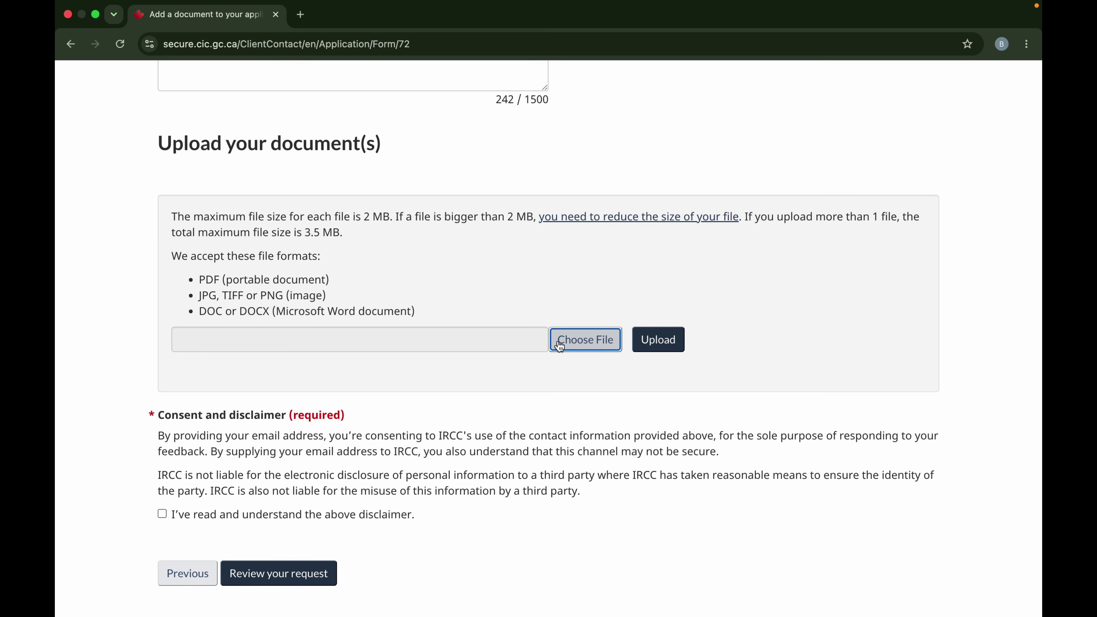
# Attach IMG_4929.jpg from Downloads and tick the consent disclaimer checkbox.
pyautogui.click(601, 341)
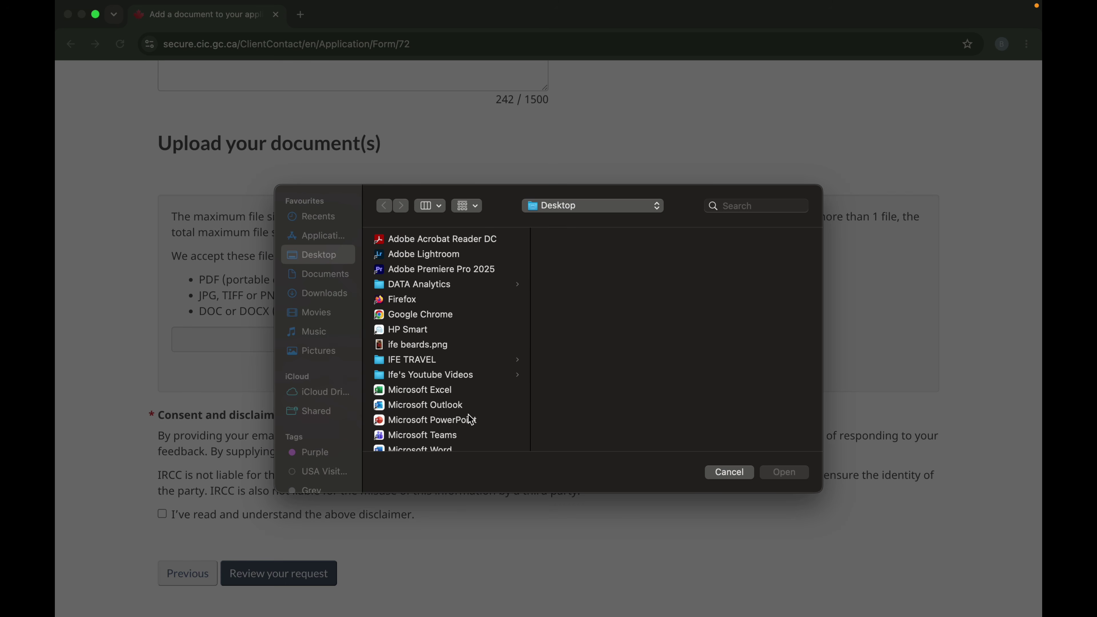
pyautogui.click(323, 293)
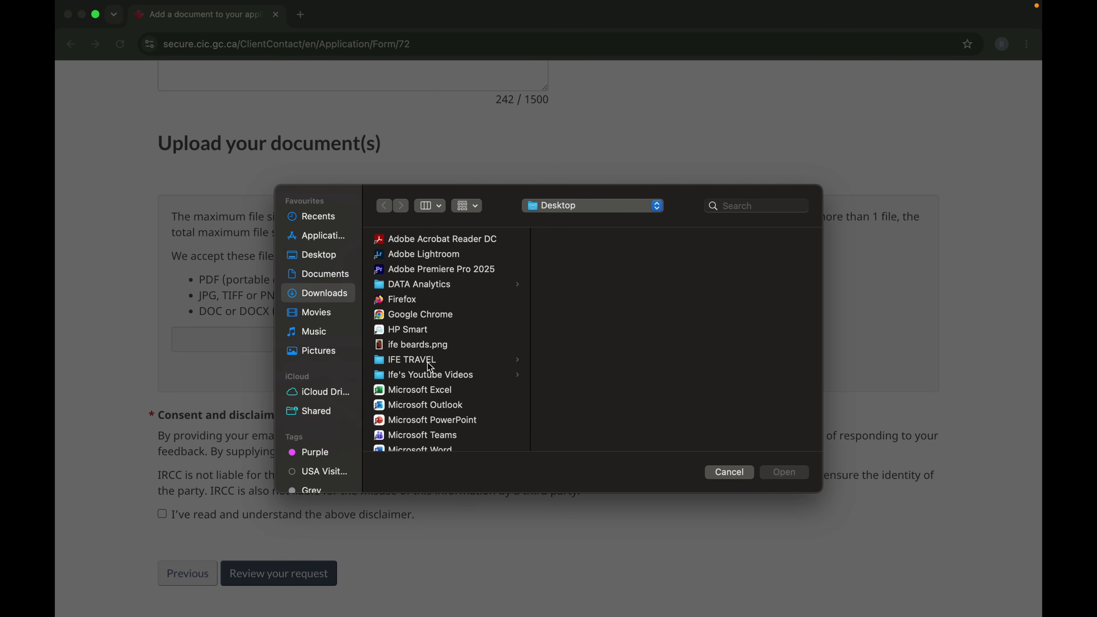
pyautogui.scroll(-5, 431, 368)
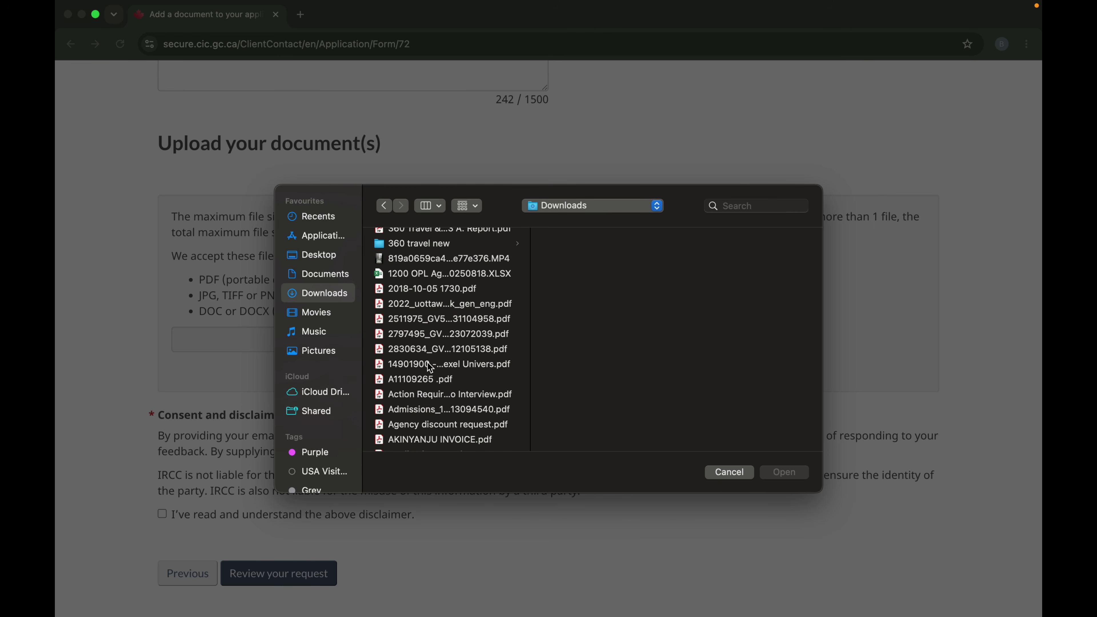
pyautogui.scroll(-15, 430, 368)
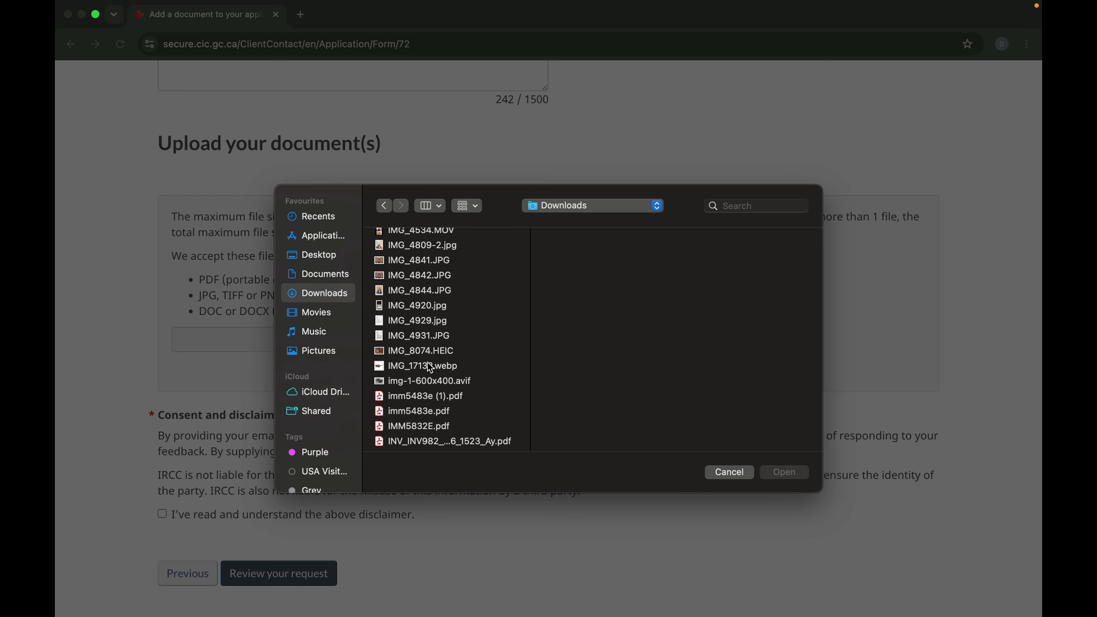
pyautogui.click(429, 327)
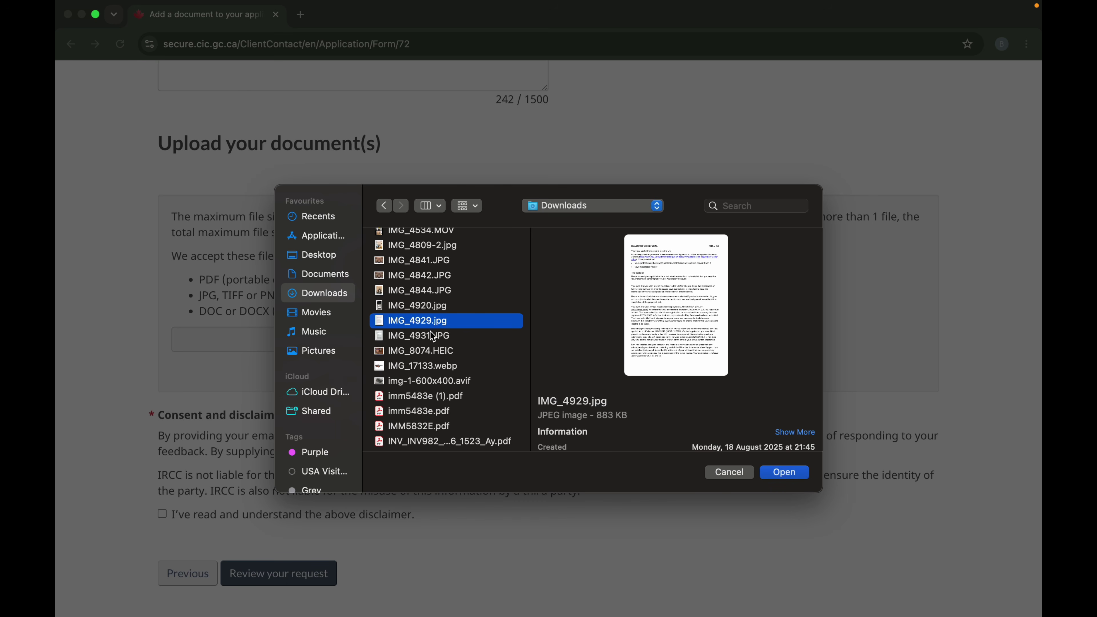
pyautogui.click(795, 472)
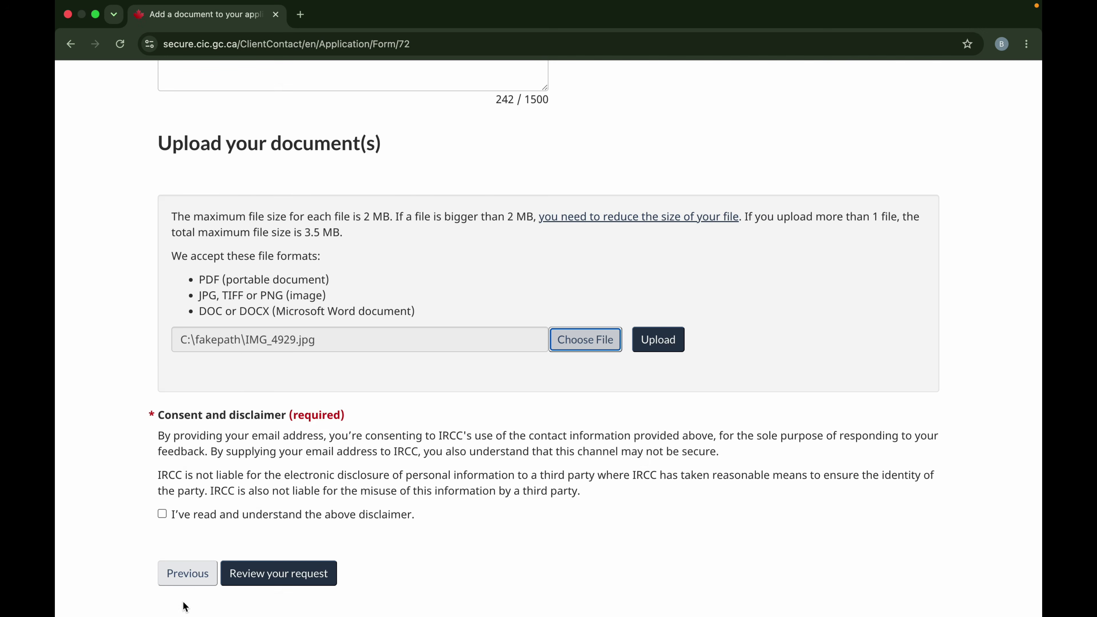
pyautogui.click(163, 514)
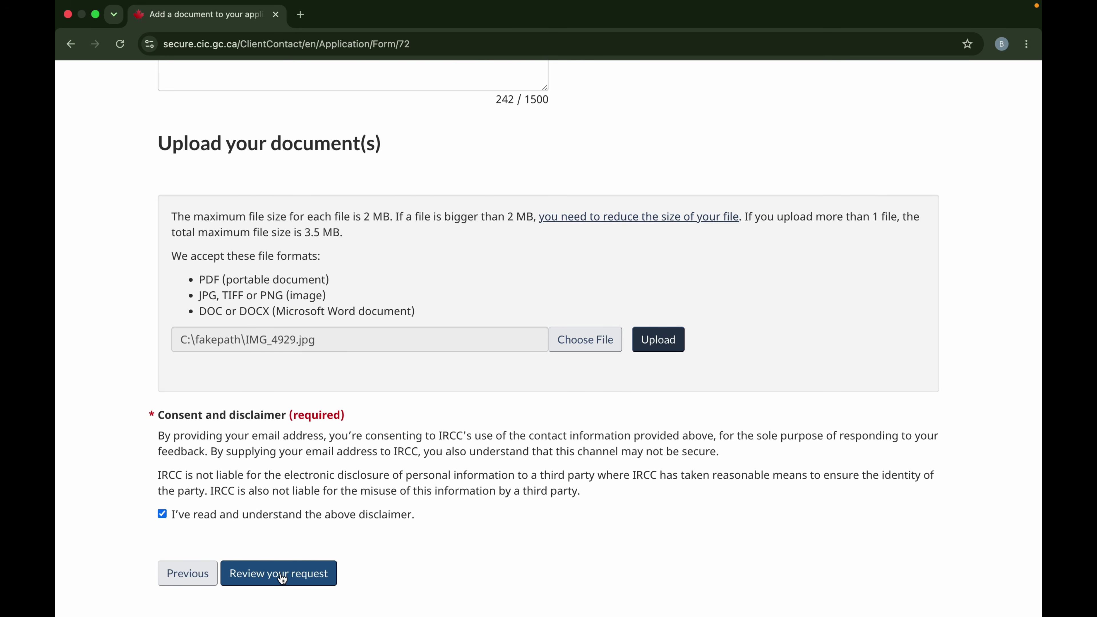
# Submit the request for review and scroll through the form to find the UCI length error.
pyautogui.click(322, 581)
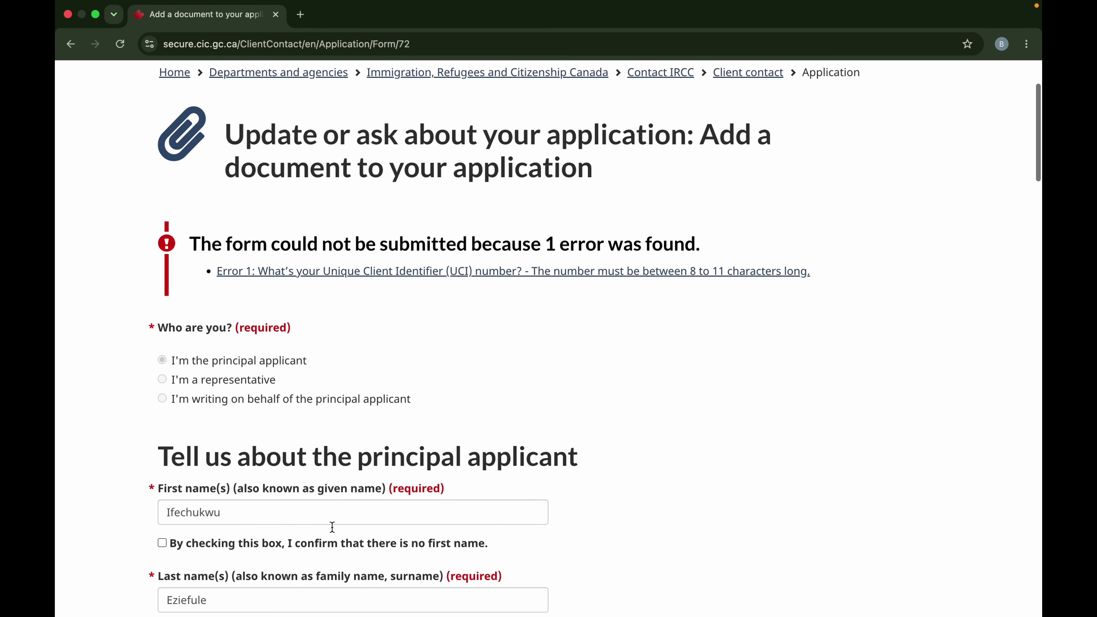
pyautogui.scroll(-5, 332, 526)
pyautogui.scroll(3, 333, 526)
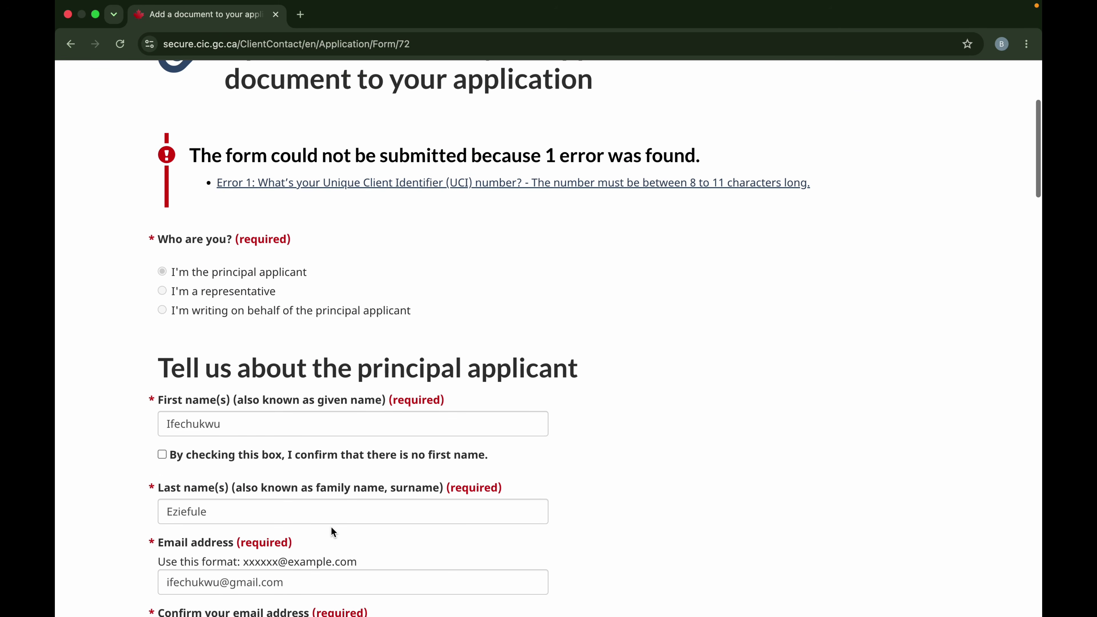
pyautogui.scroll(-20, 331, 528)
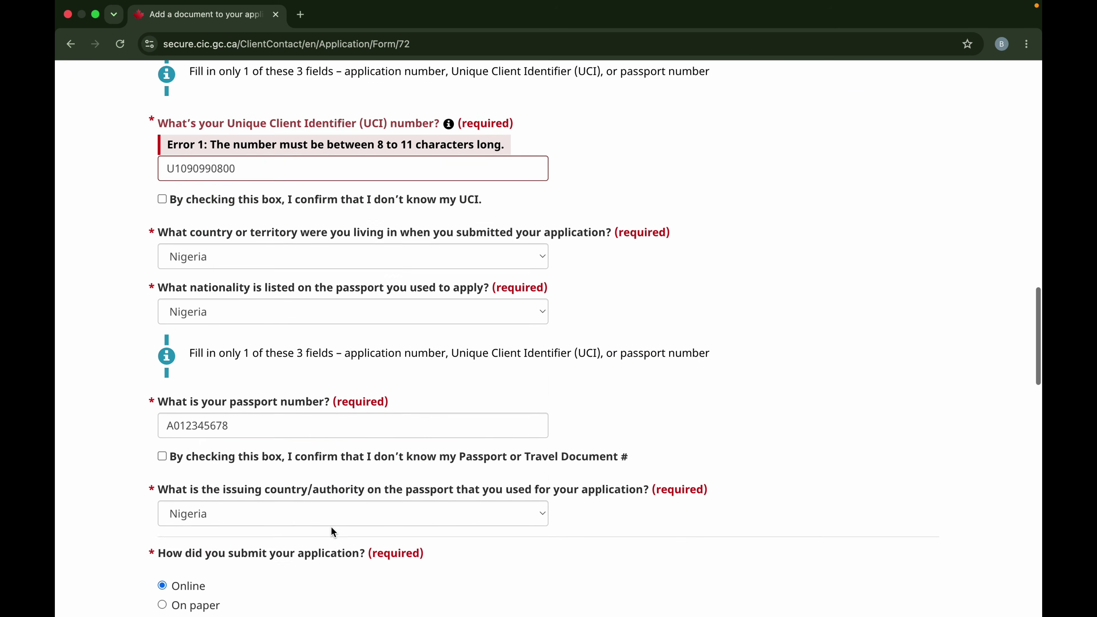
pyautogui.scroll(-20, 517, 239)
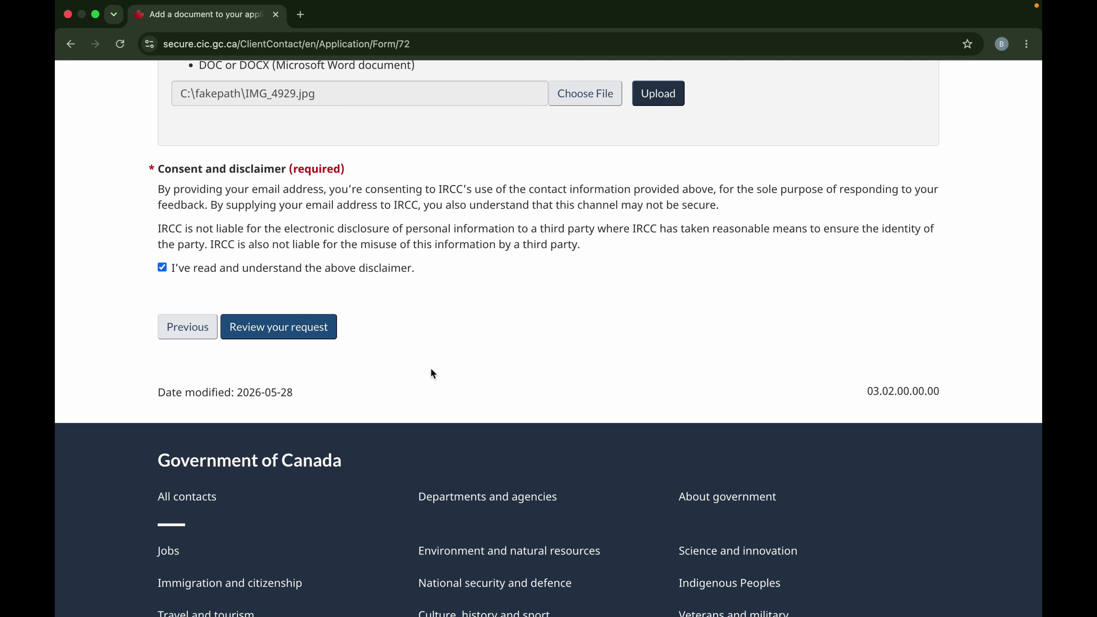
pyautogui.scroll(4, 507, 309)
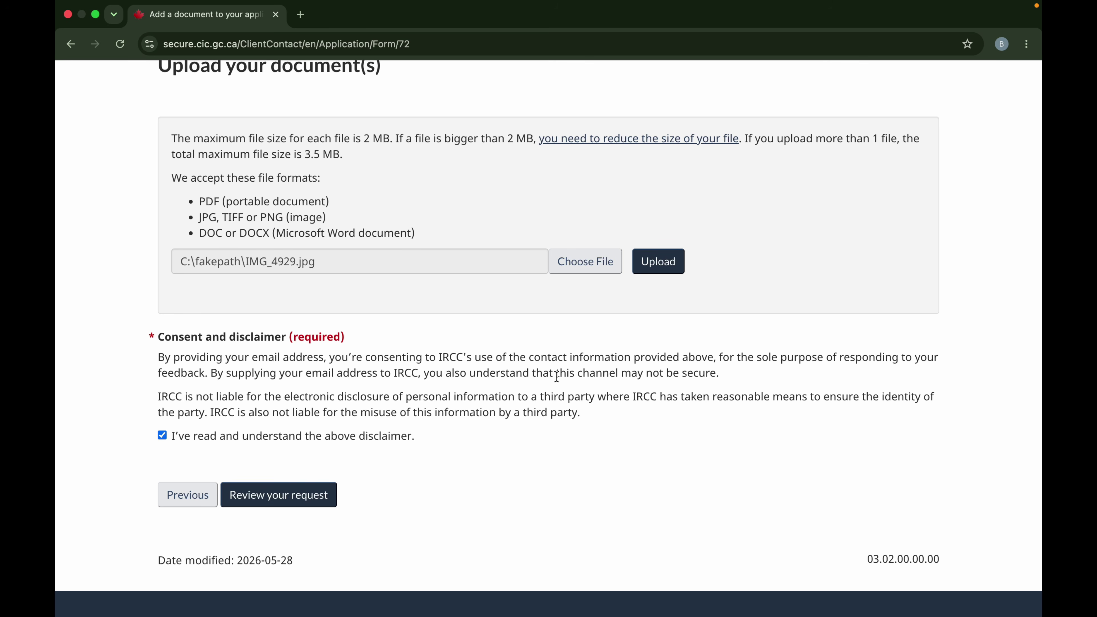
pyautogui.scroll(1, 588, 416)
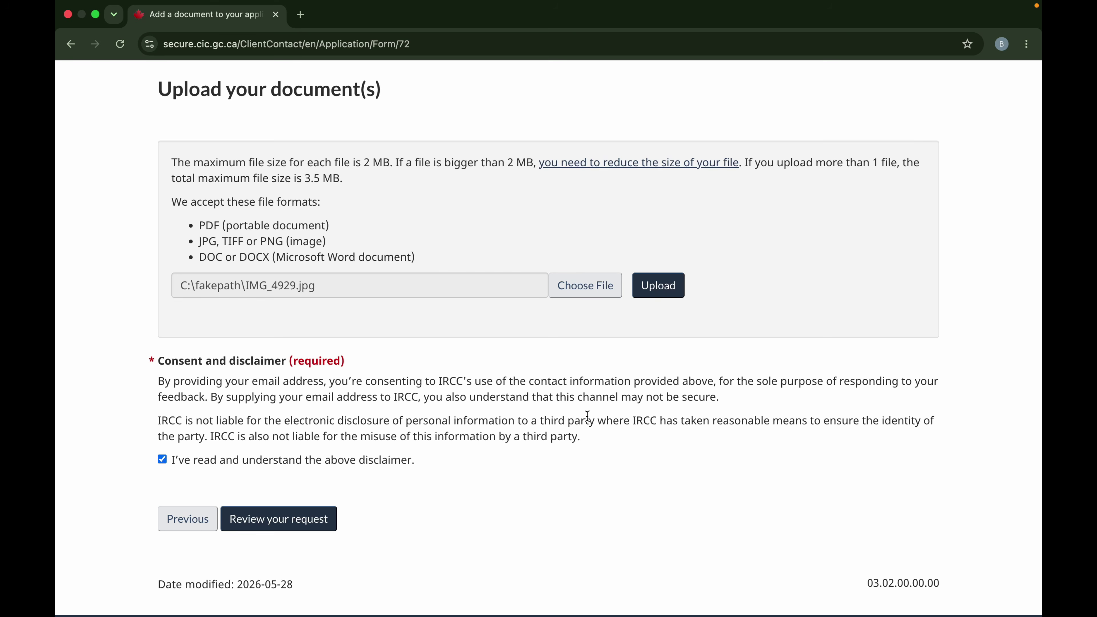